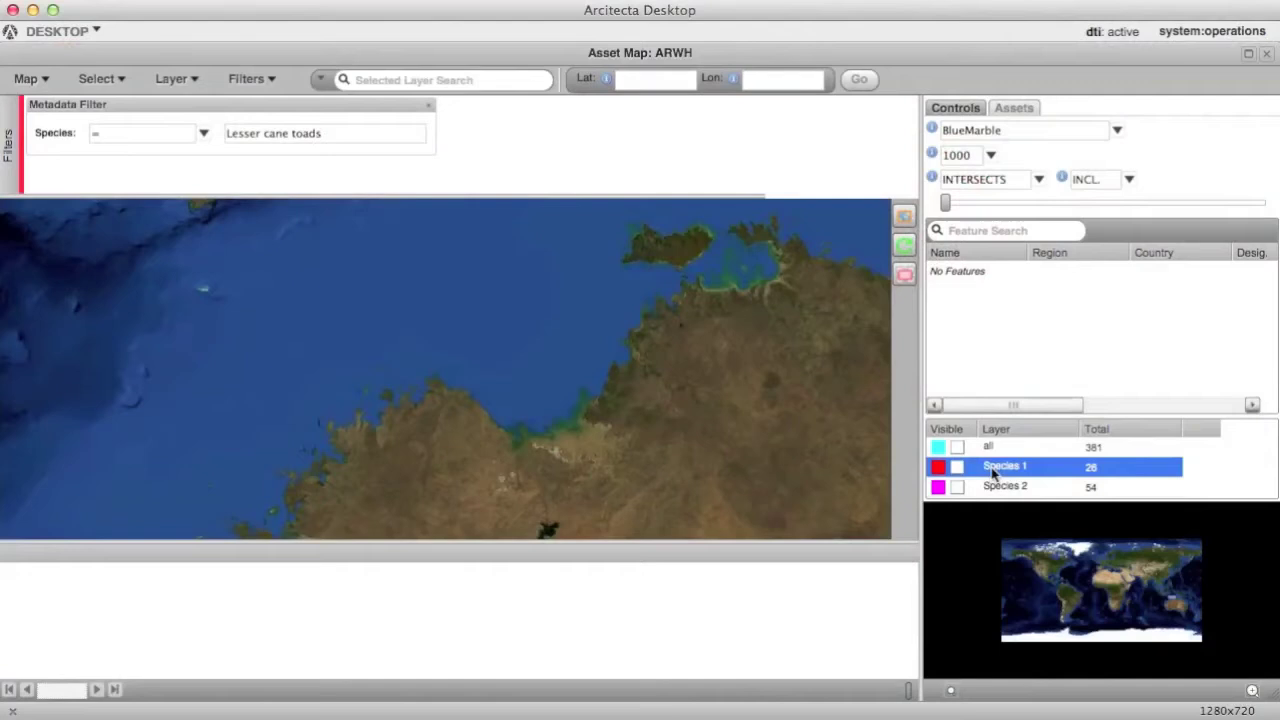
Make the Species 1 and Species 2 layers visible on the ARWH map and select each layer
left_click(958, 468)
left_click(986, 489)
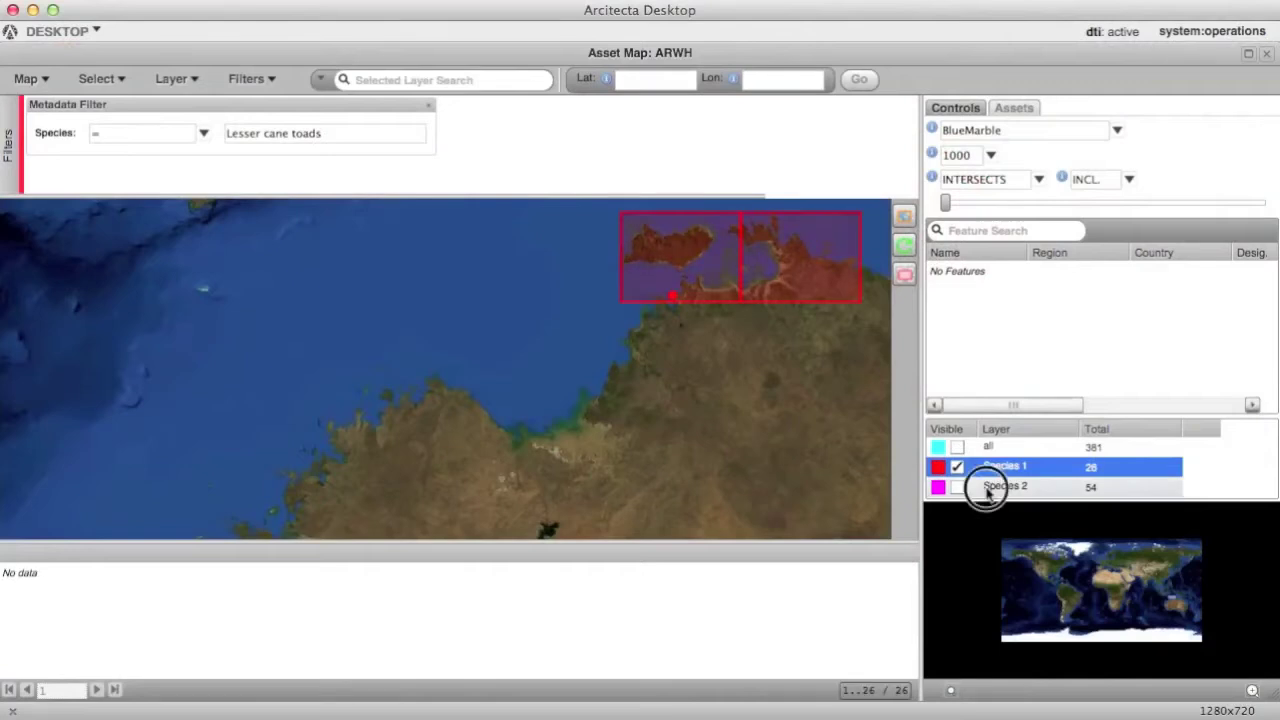
left_click(958, 487)
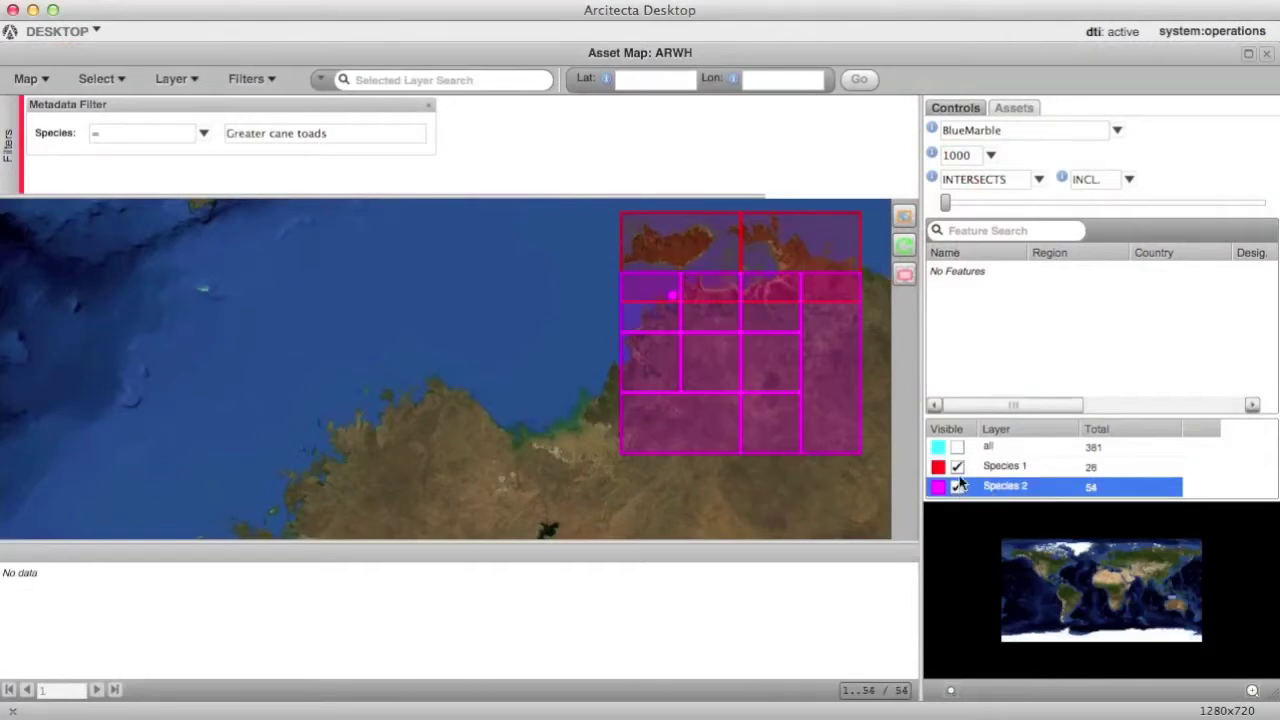
left_click(976, 468)
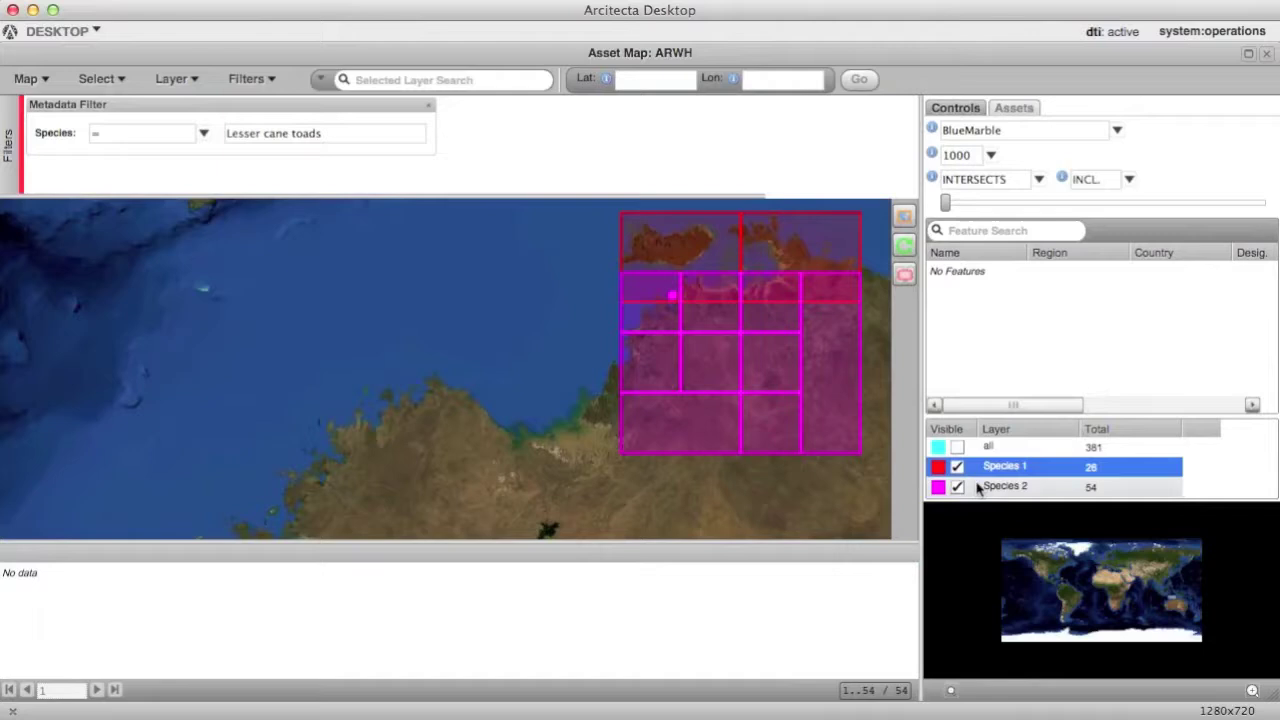
left_click(980, 488)
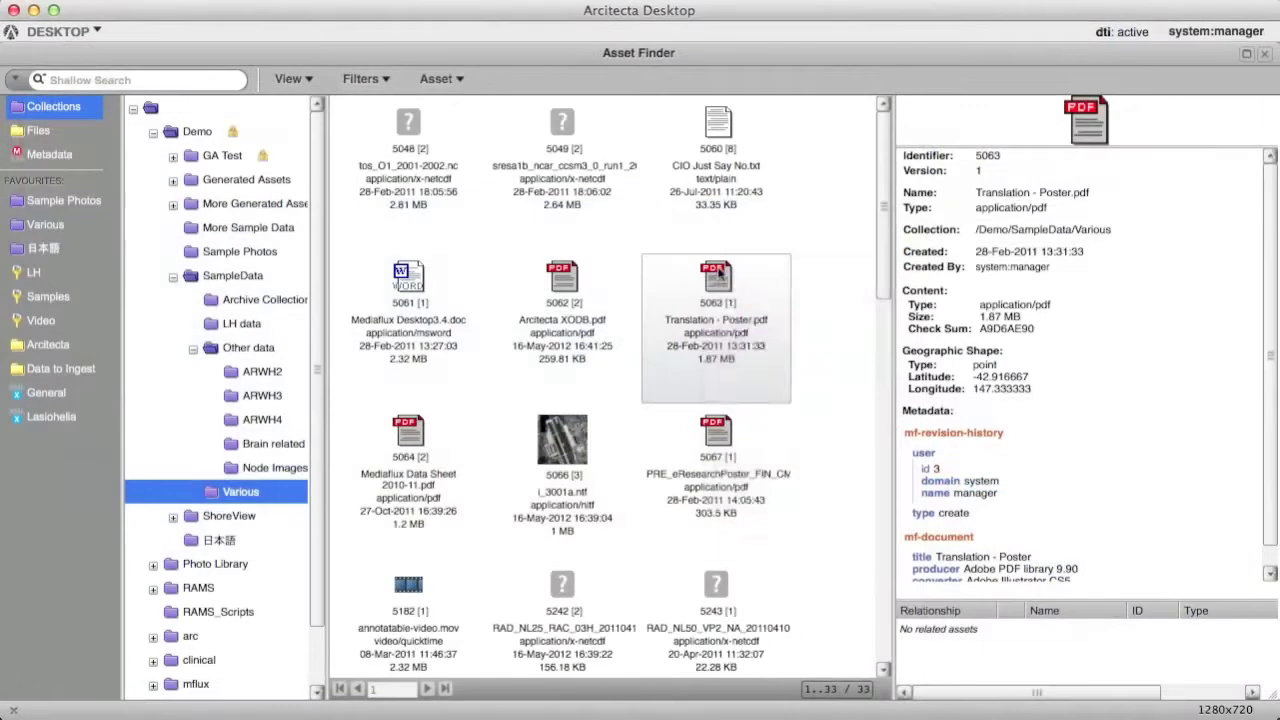
Open Translation - Poster.pdf for modification and review its arc-mil-nitf metadata fields
right_click(718, 272)
left_click(759, 373)
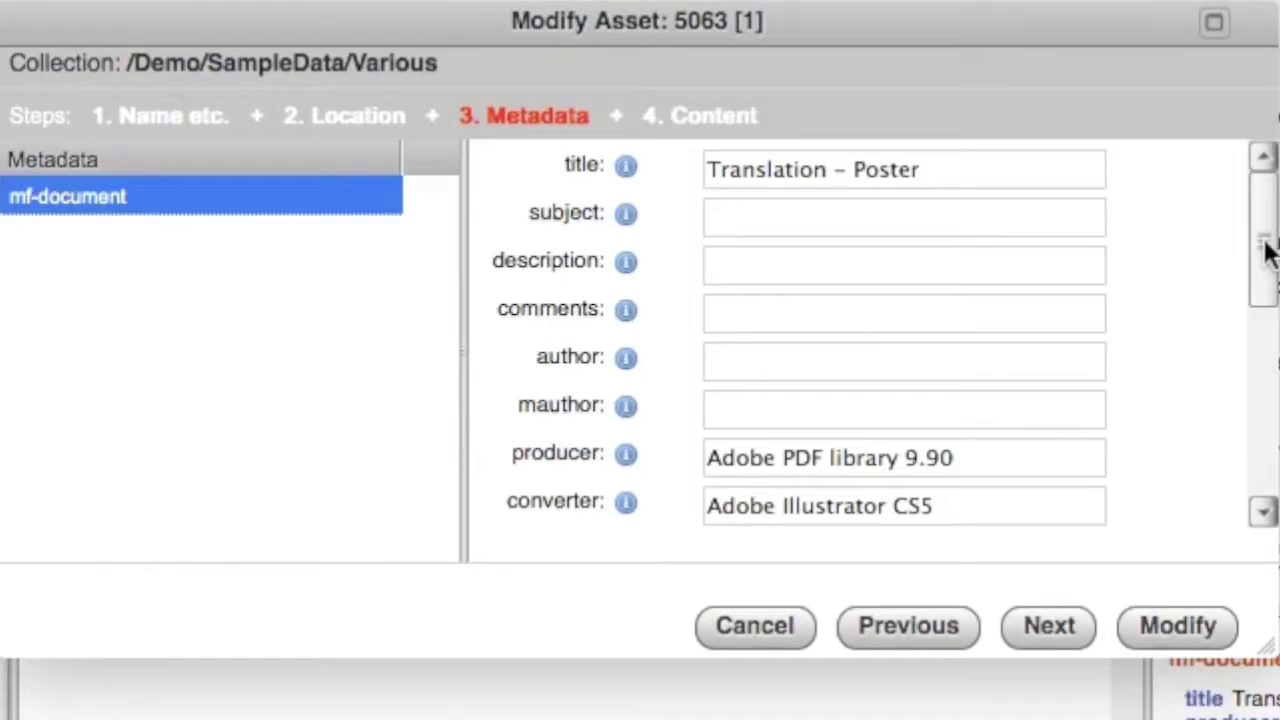
left_click_drag(1265, 252, 1265, 455)
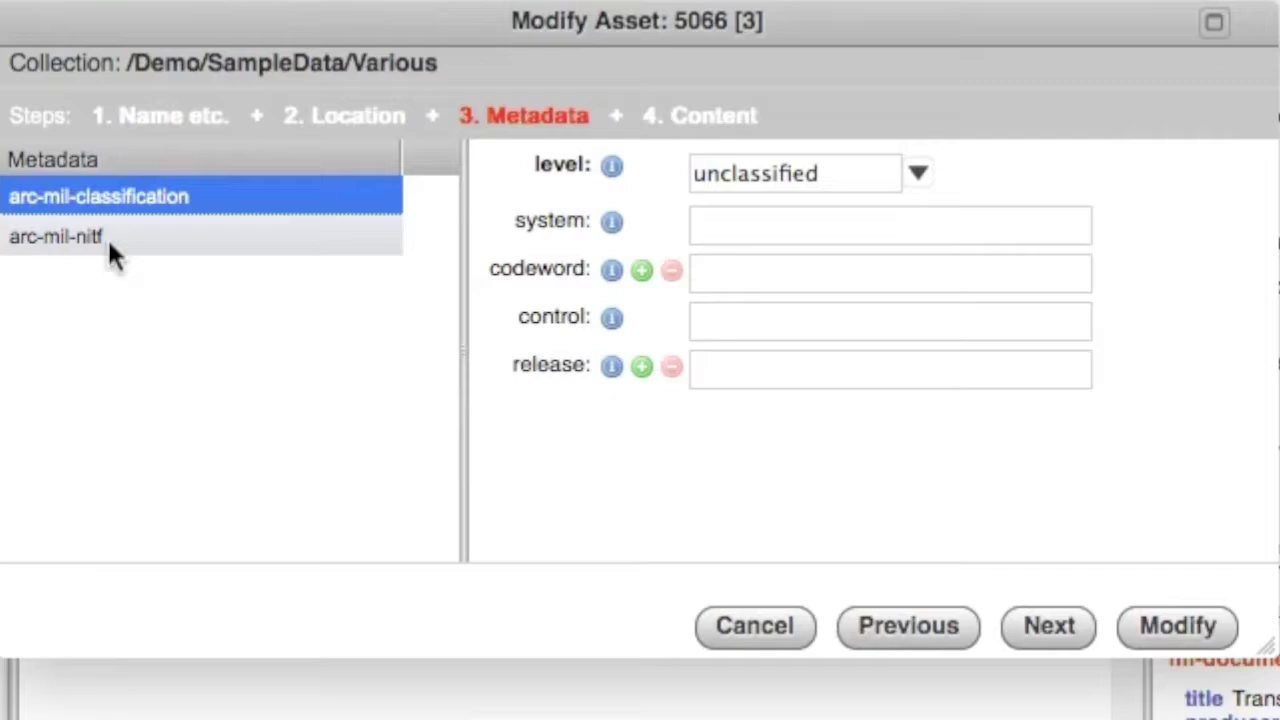
left_click(80, 233)
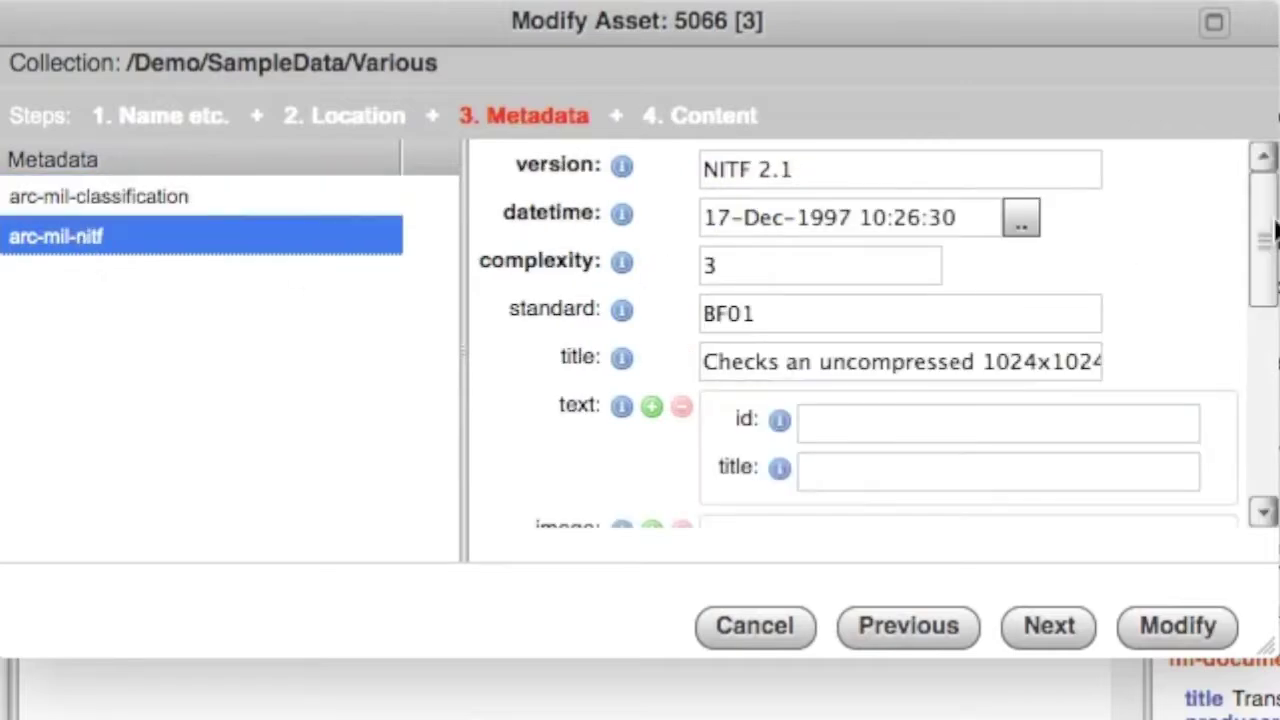
left_click_drag(1266, 216, 1255, 450)
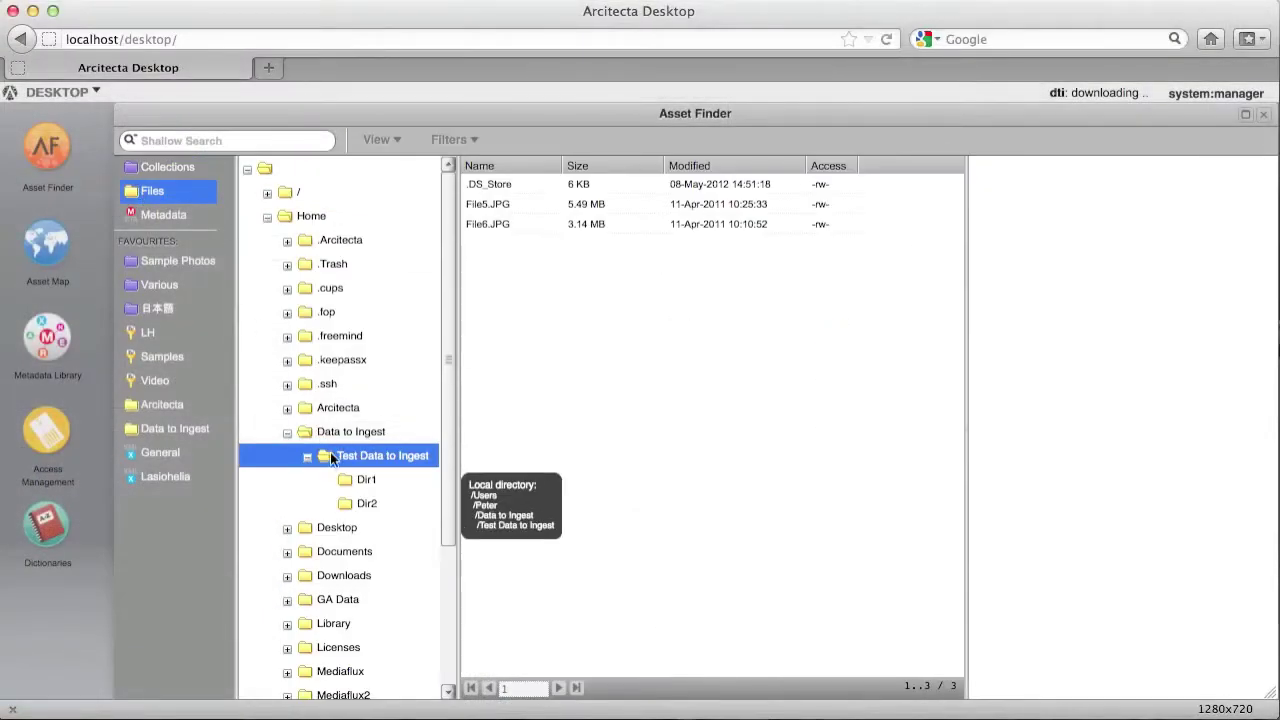
Import the Test Data to Ingest folder into More Sample Data and view the packaging choices
mouse_move(326, 455)
left_mouse_down()
mouse_move(163, 175)
mouse_move(293, 229)
mouse_move(305, 293)
left_mouse_up()
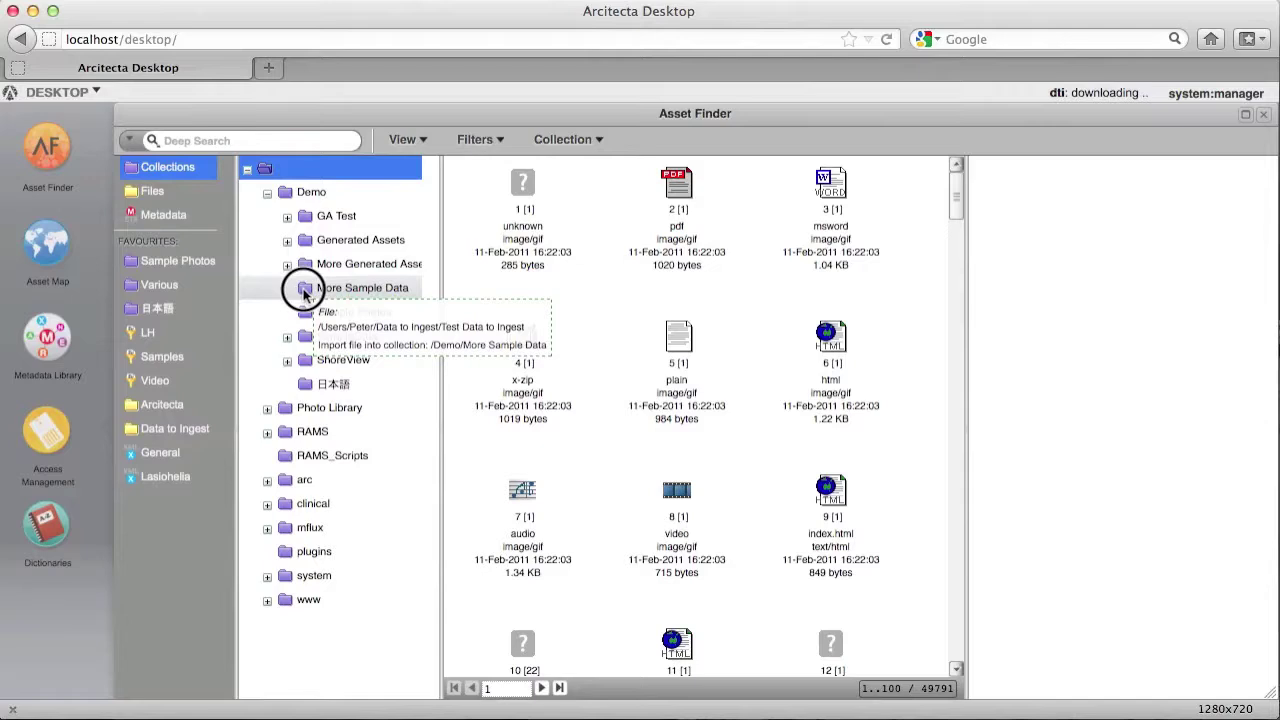
left_click_drag(305, 293, 305, 290)
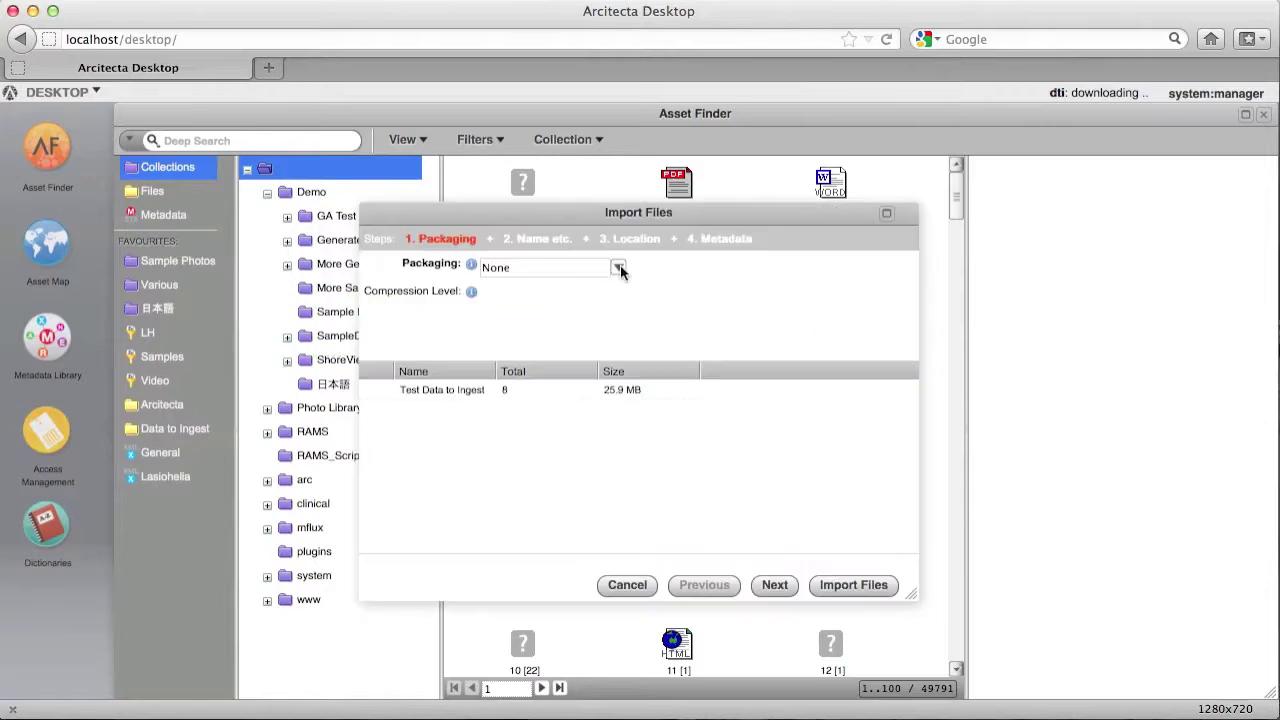
left_click(618, 268)
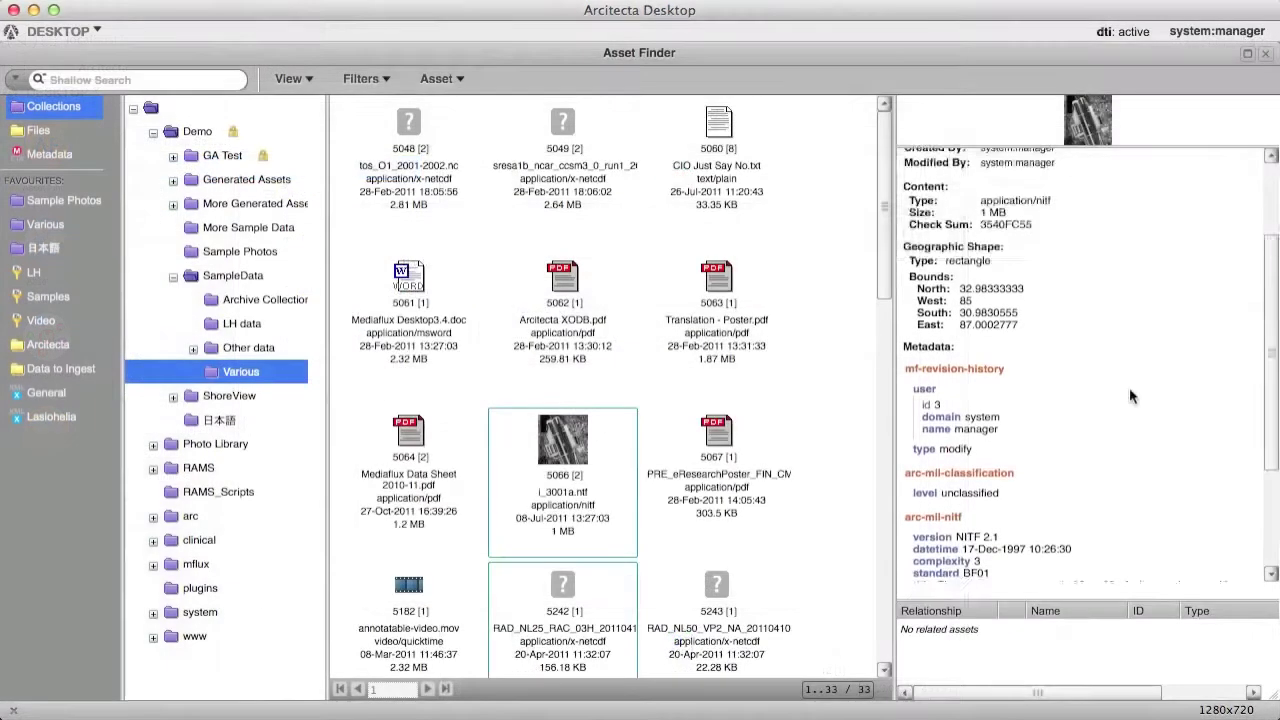
Review asset 5243's metadata in the Various collection
scroll(1130, 395, "down", 2)
scroll(1130, 395, "down", 2)
scroll(1130, 395, "down", 2)
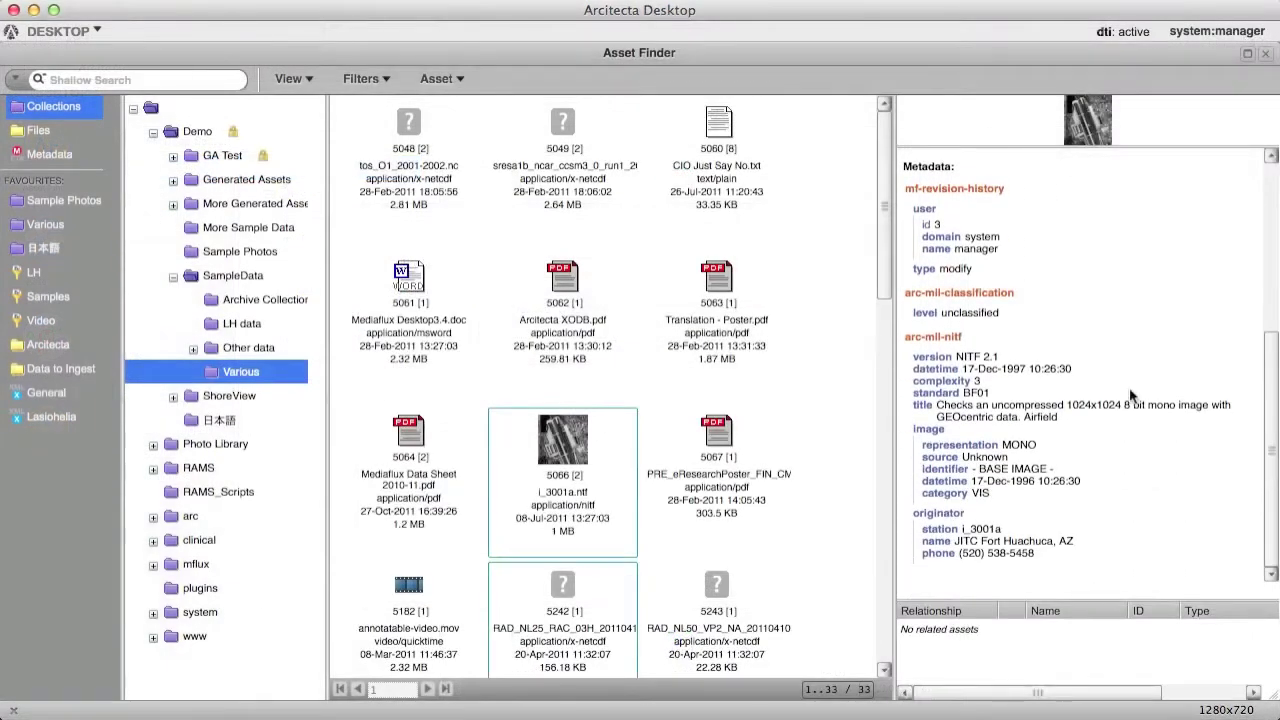
left_click(723, 596)
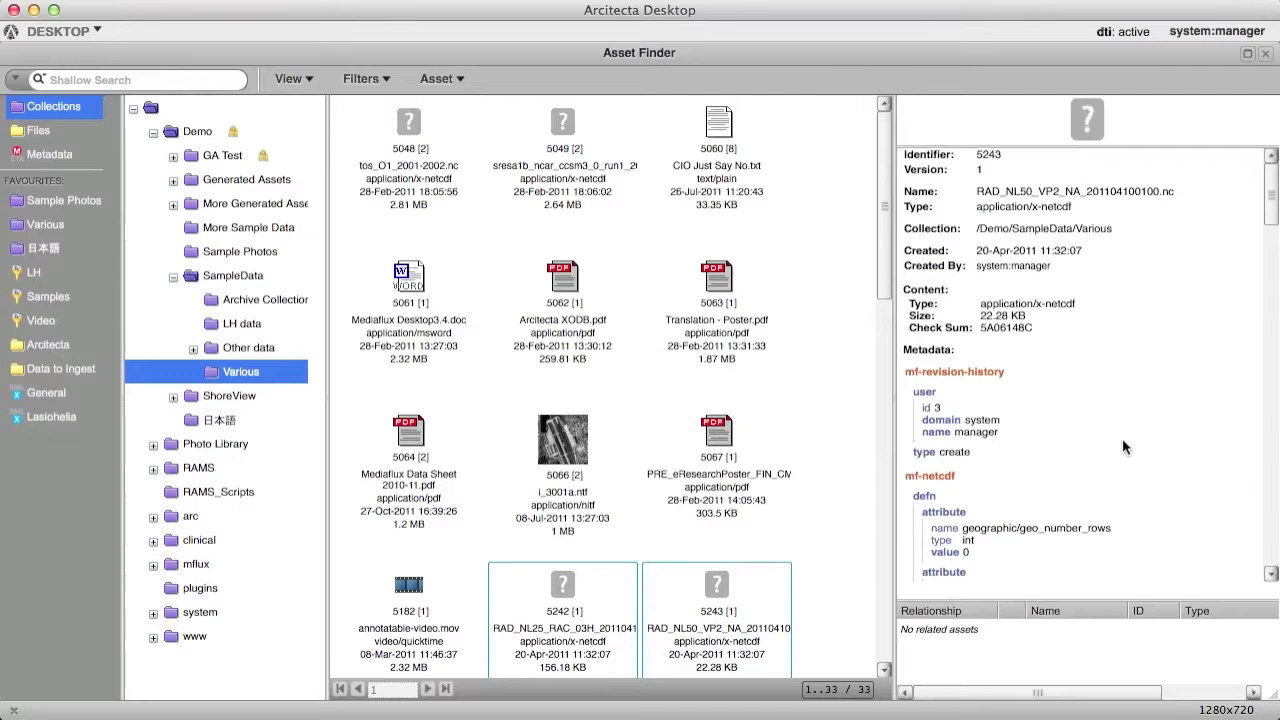
scroll(1122, 440, "down", 5)
scroll(1122, 440, "down", 5)
scroll(1121, 440, "down", 2)
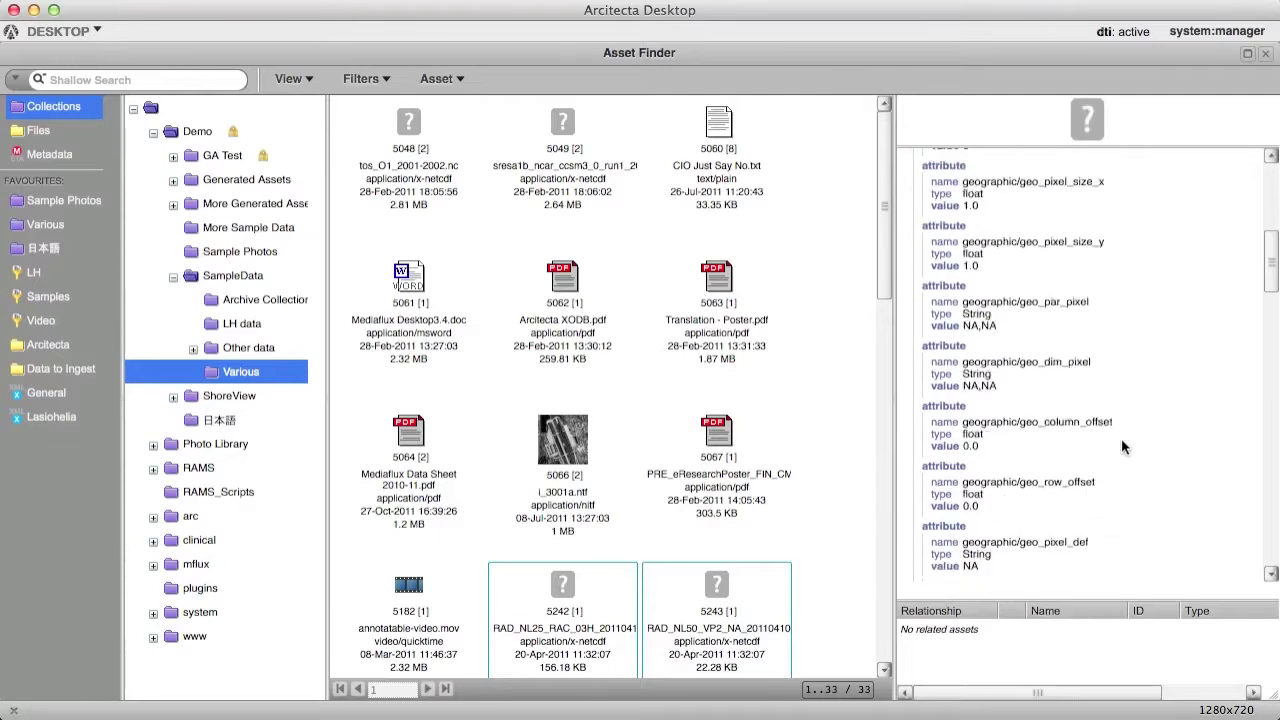
Review annotatable-video.mov and IMG_1499.JPG metadata, then return to the root collection
left_click(409, 590)
scroll(871, 366, "down", 10)
scroll(871, 366, "down", 1)
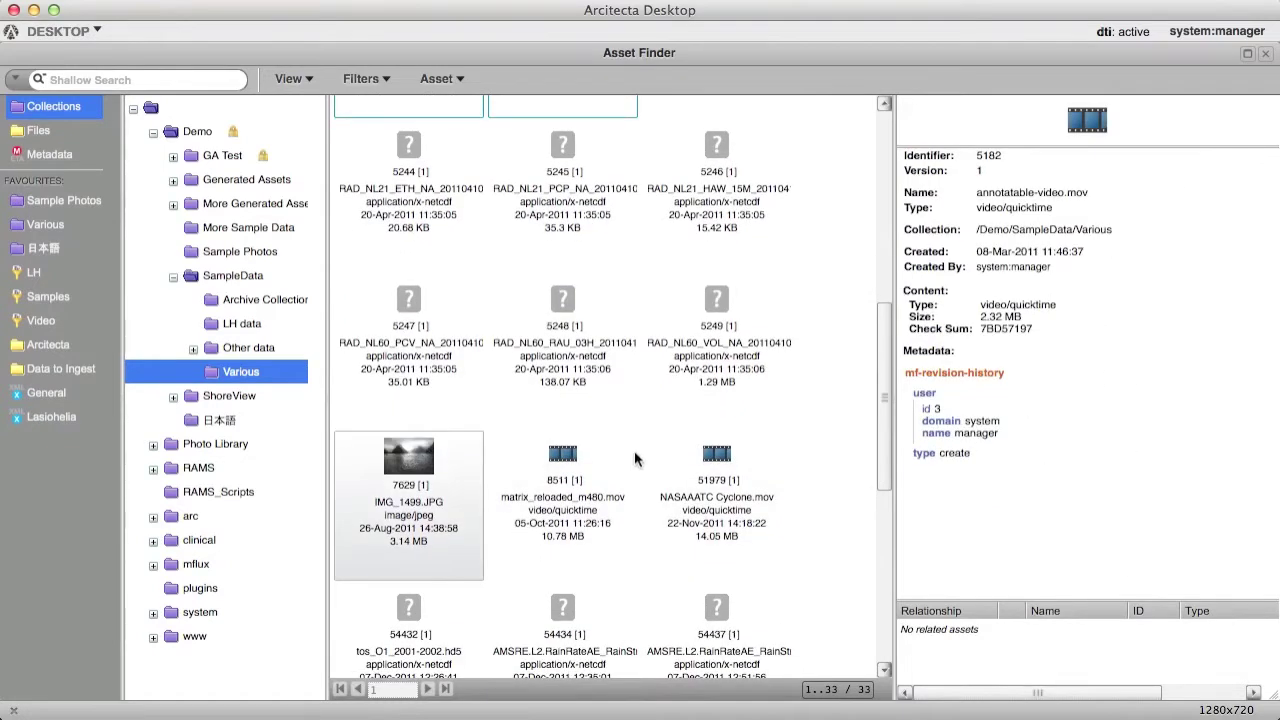
left_click(409, 470)
scroll(1091, 463, "down", 3)
left_click(150, 108)
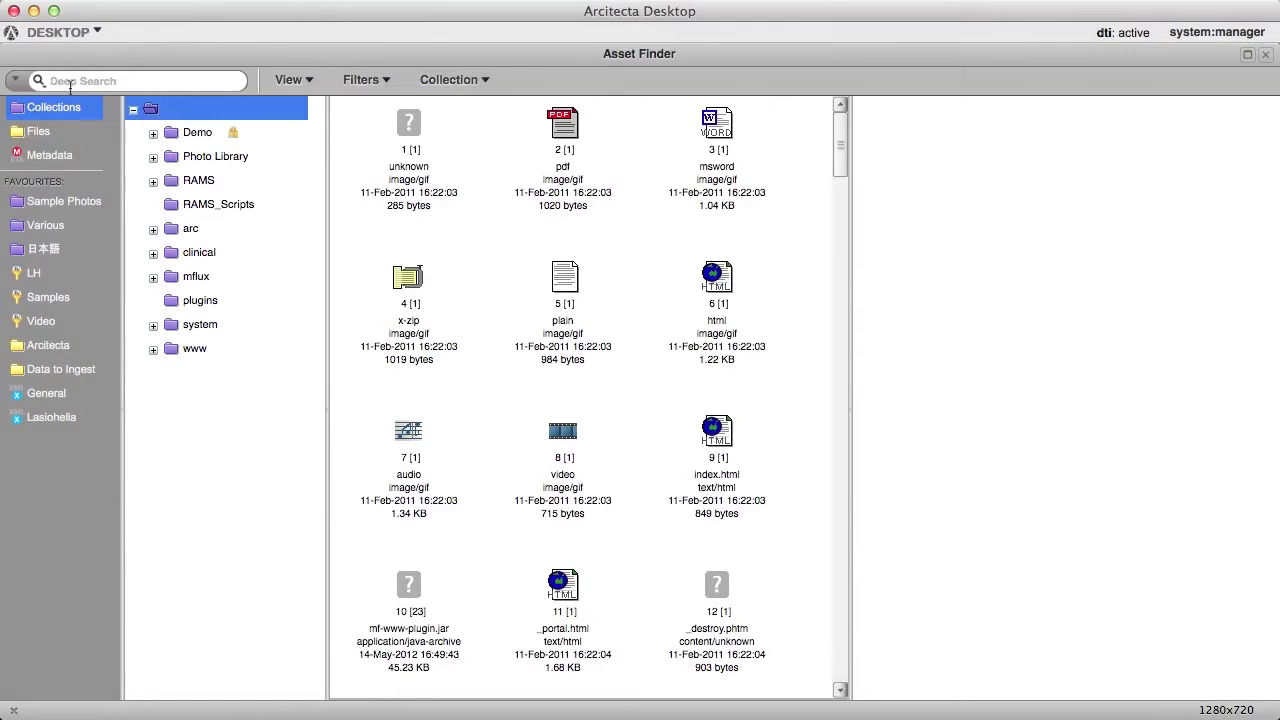
Deep search for 'eos' (428 matches) and show the details of asset 446, IMG_4343.JPG
left_click(147, 112)
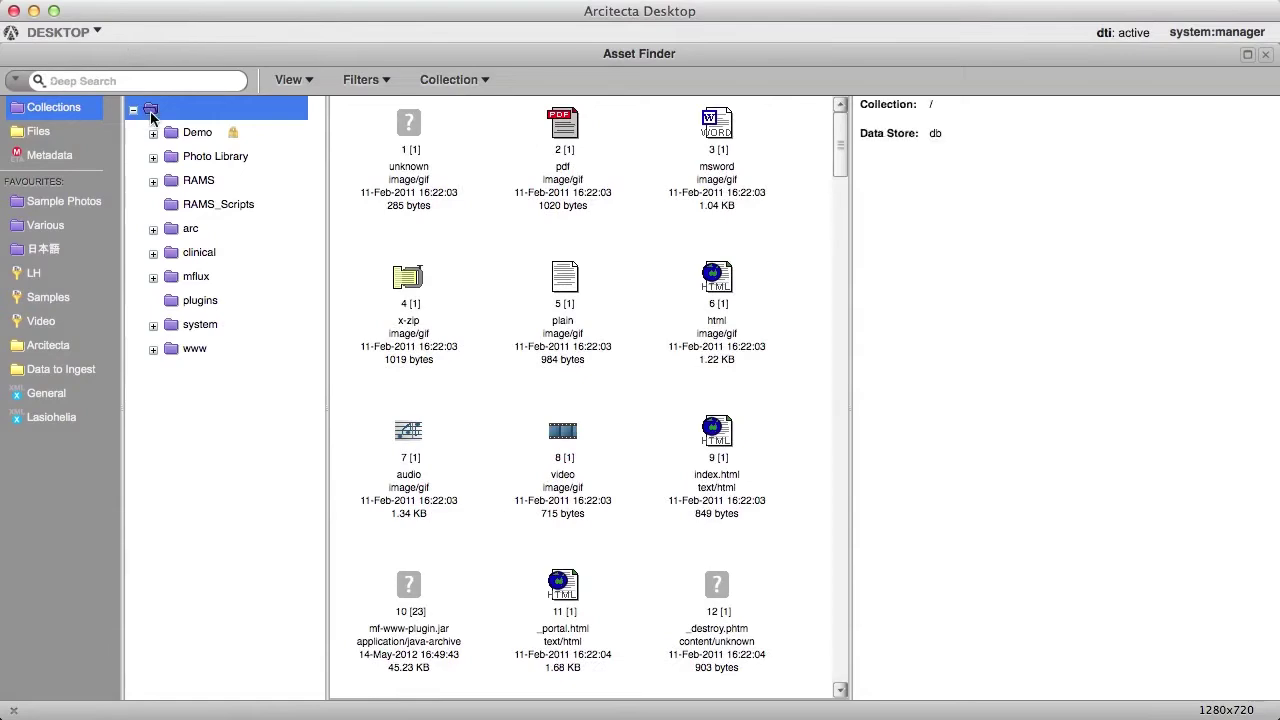
left_click(61, 80)
type("eos")
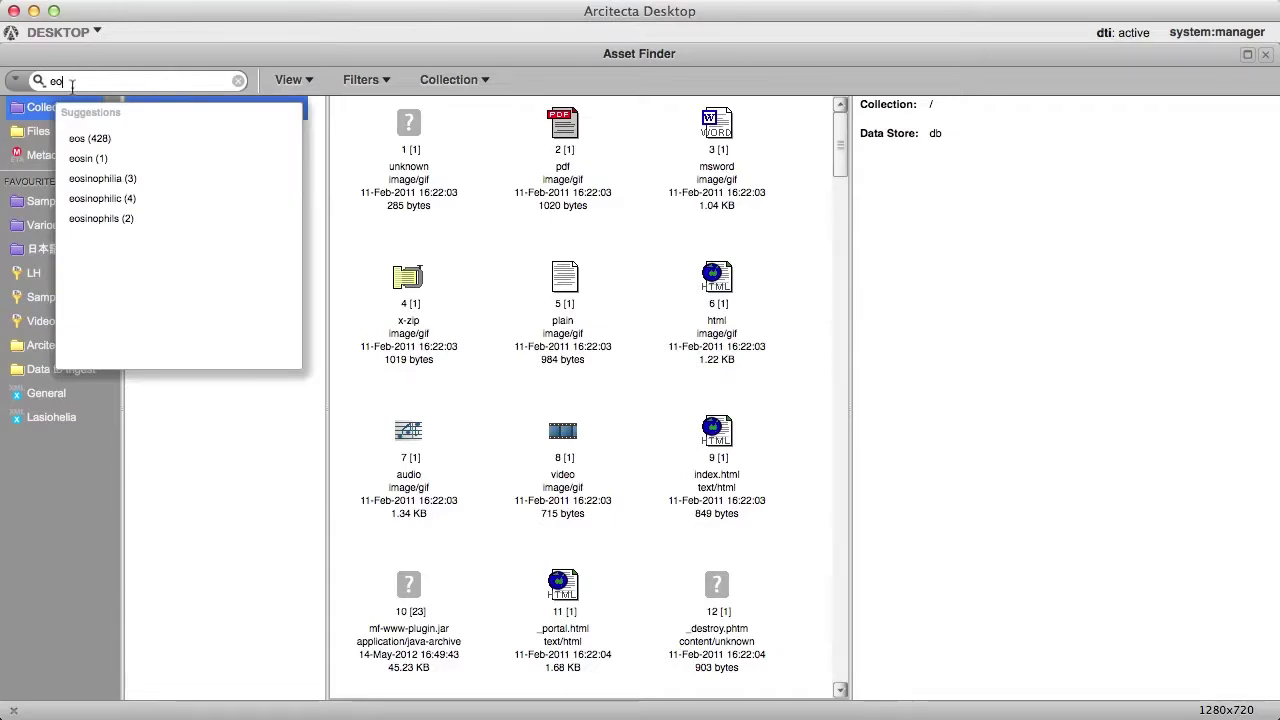
left_click(79, 141)
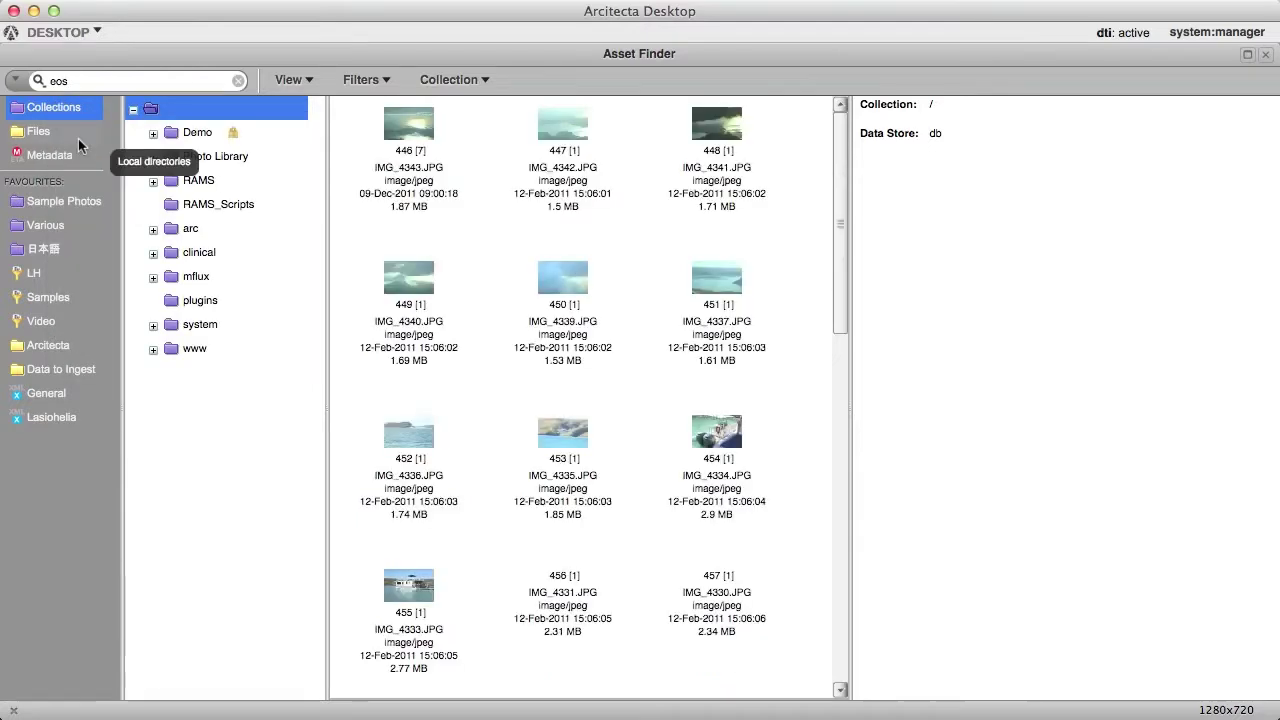
left_click(405, 126)
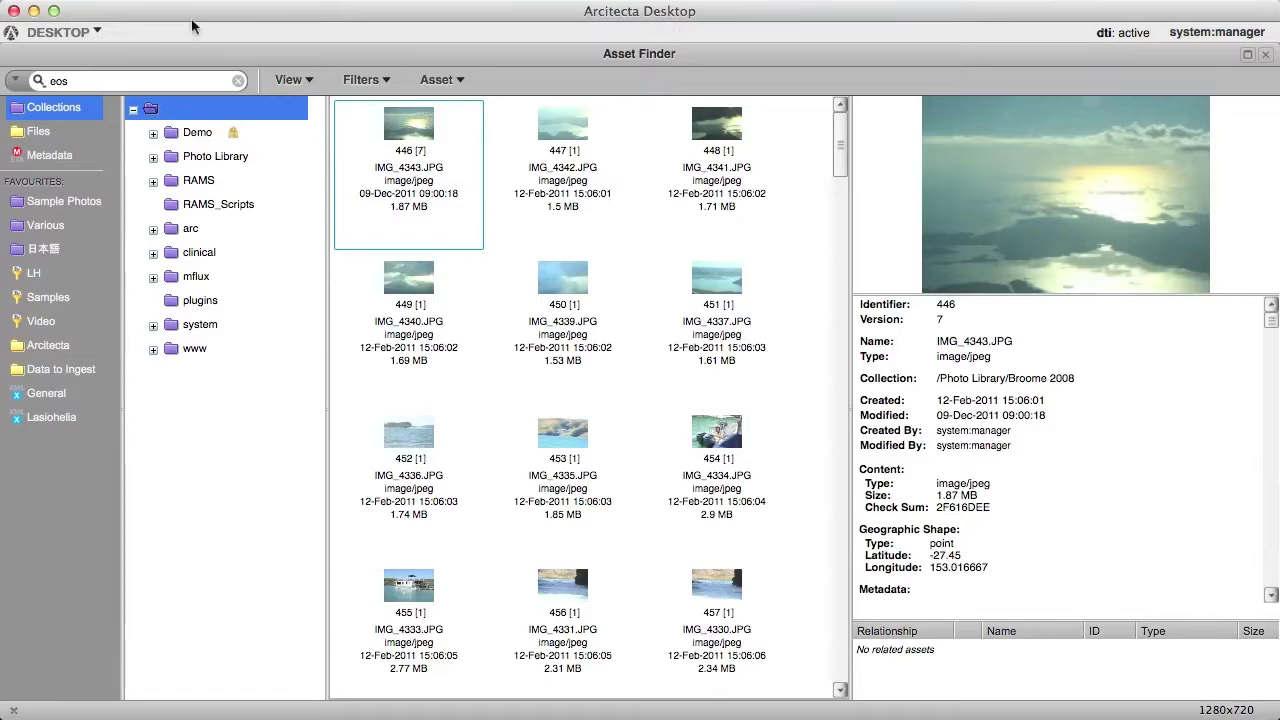
Bulk-add Photos General metadata with Camera set to SLR to all 428 found assets
left_click(292, 80)
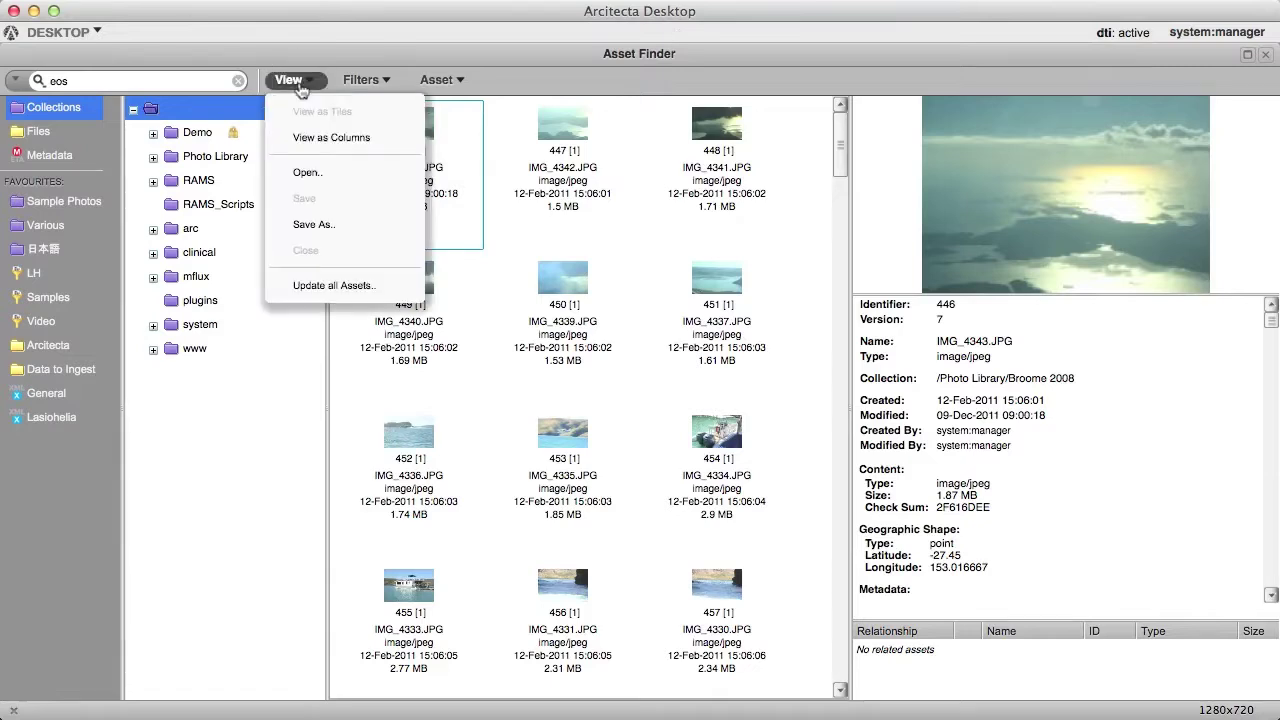
left_click(337, 285)
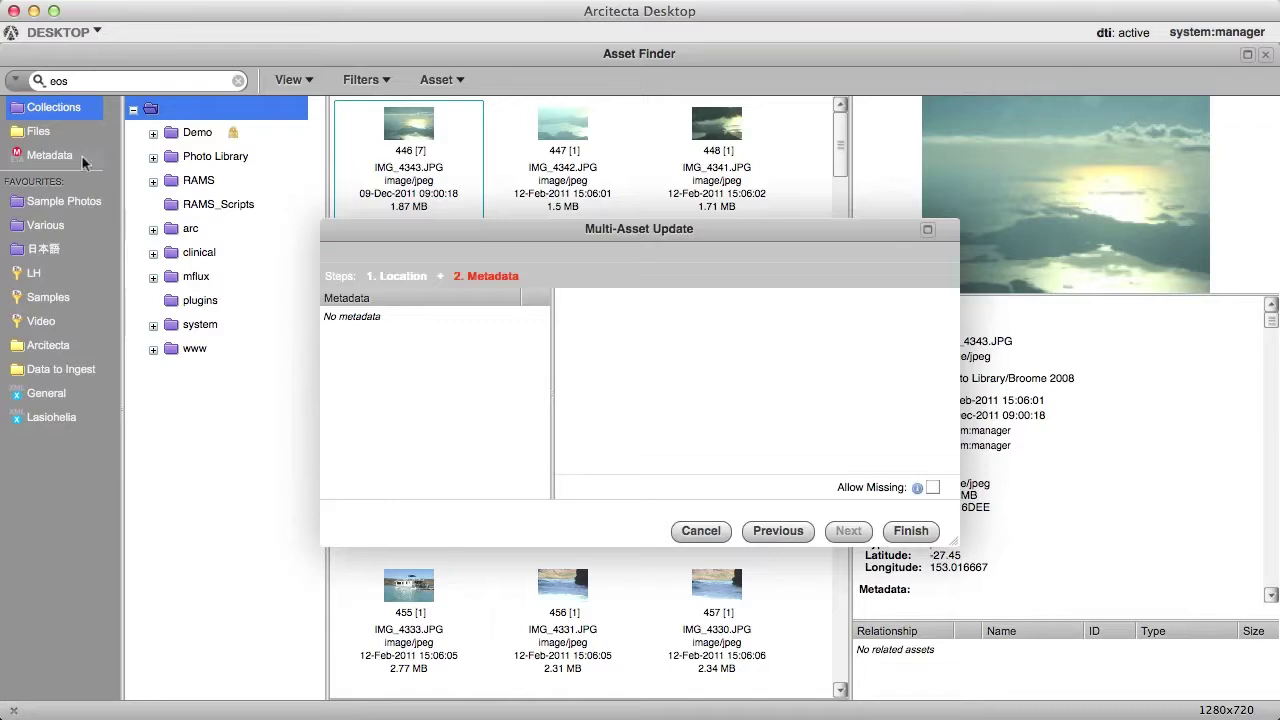
left_click(52, 155)
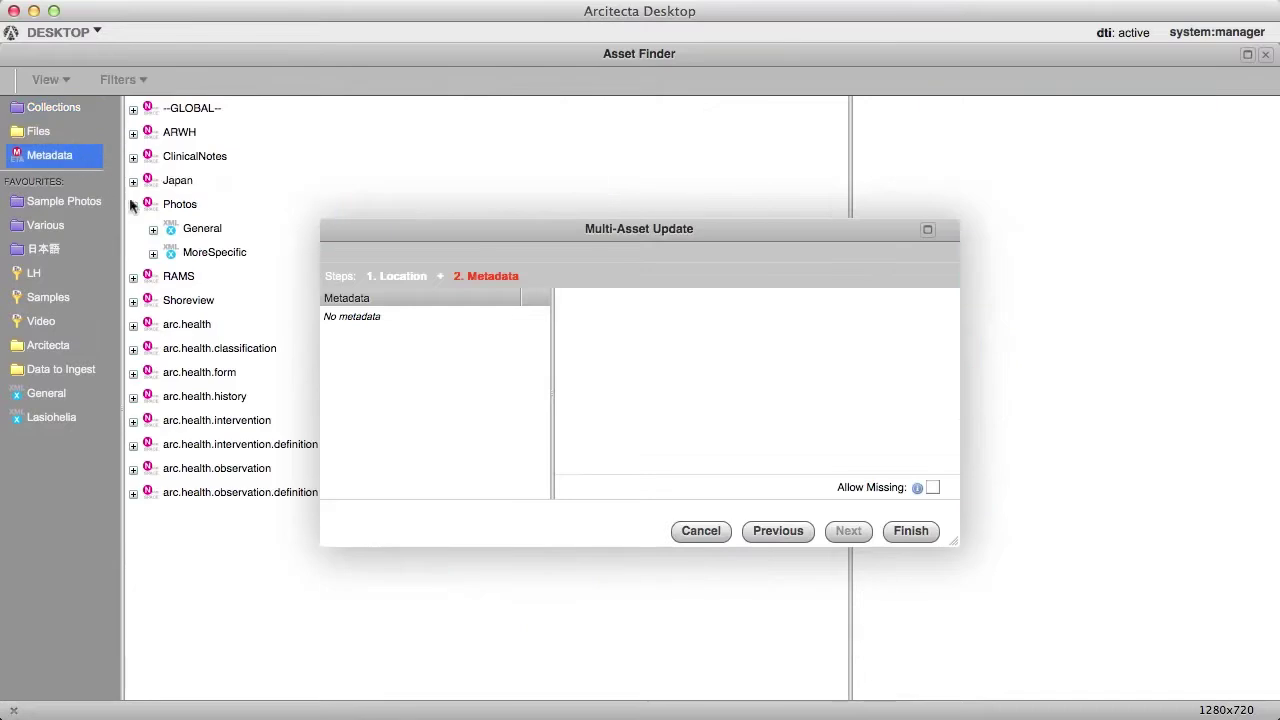
left_click_drag(168, 230, 367, 353)
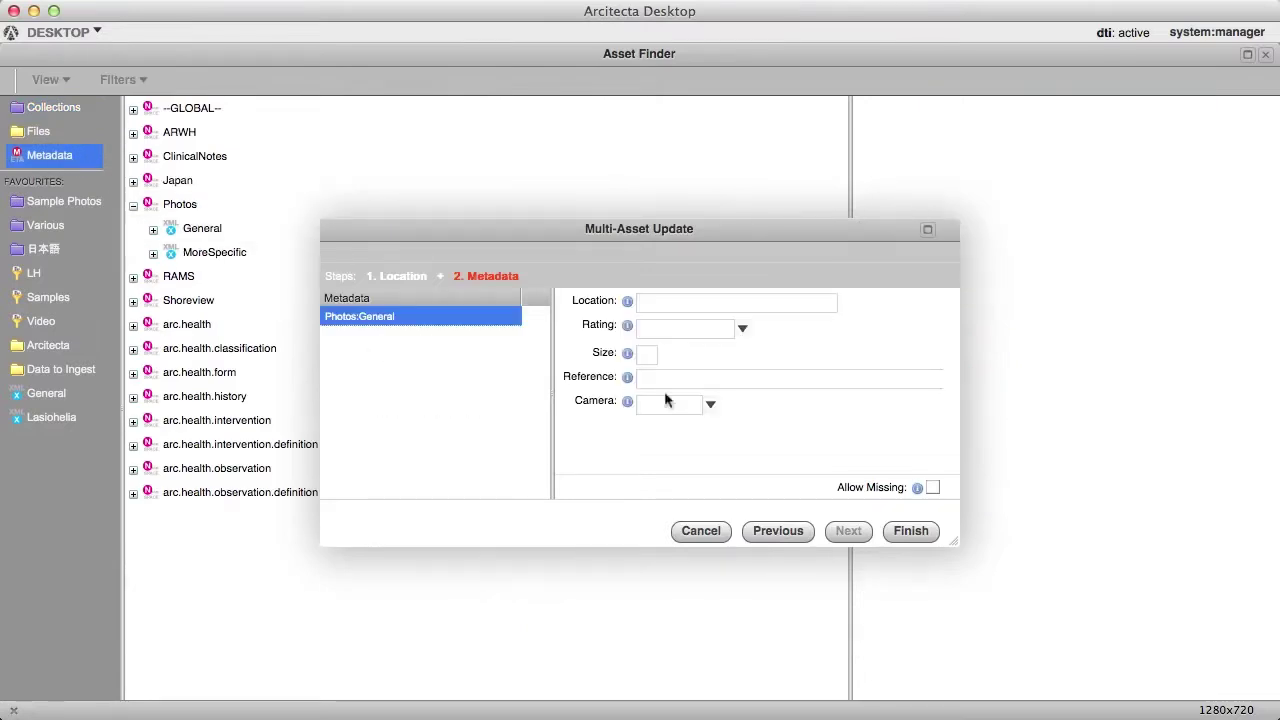
left_click(710, 404)
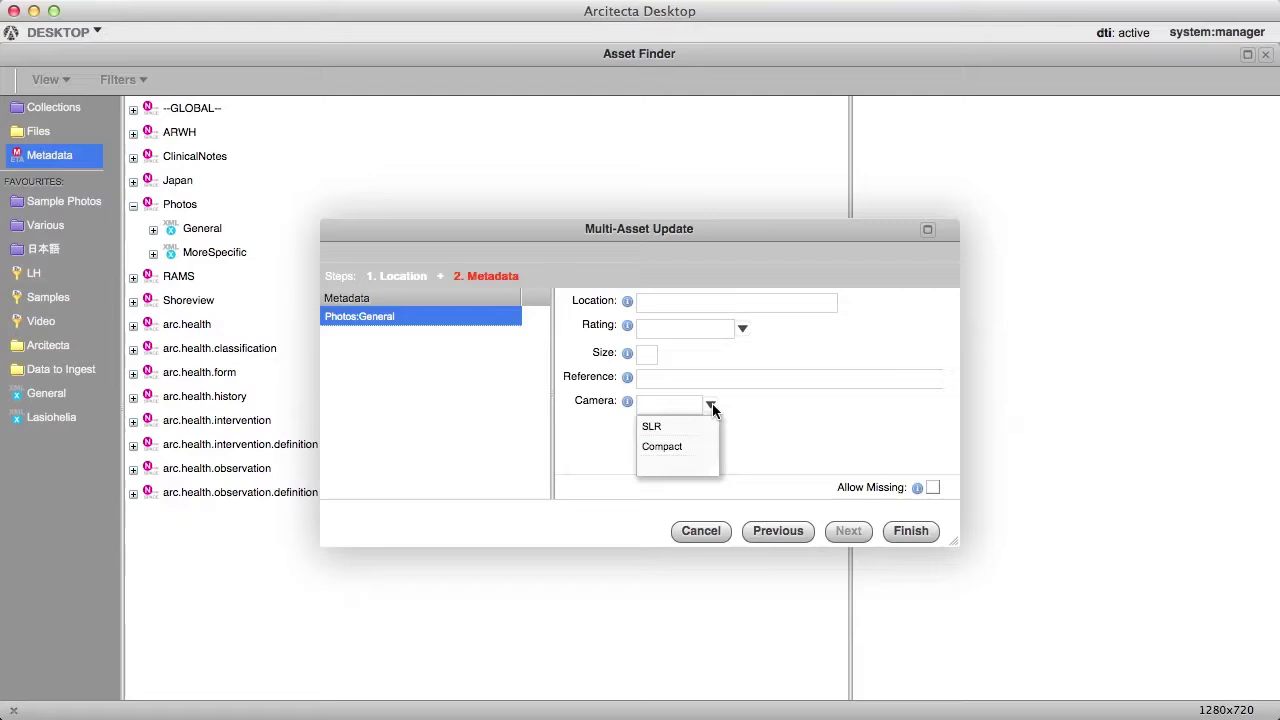
left_click(686, 428)
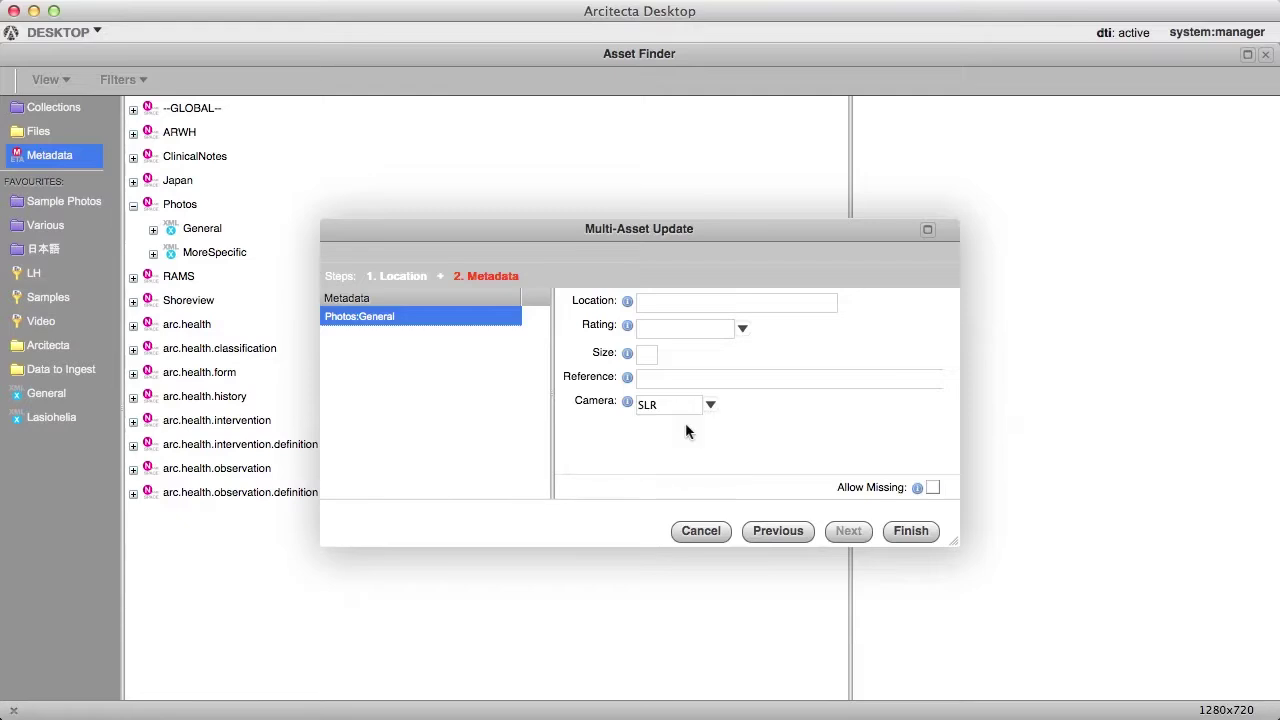
left_click(911, 533)
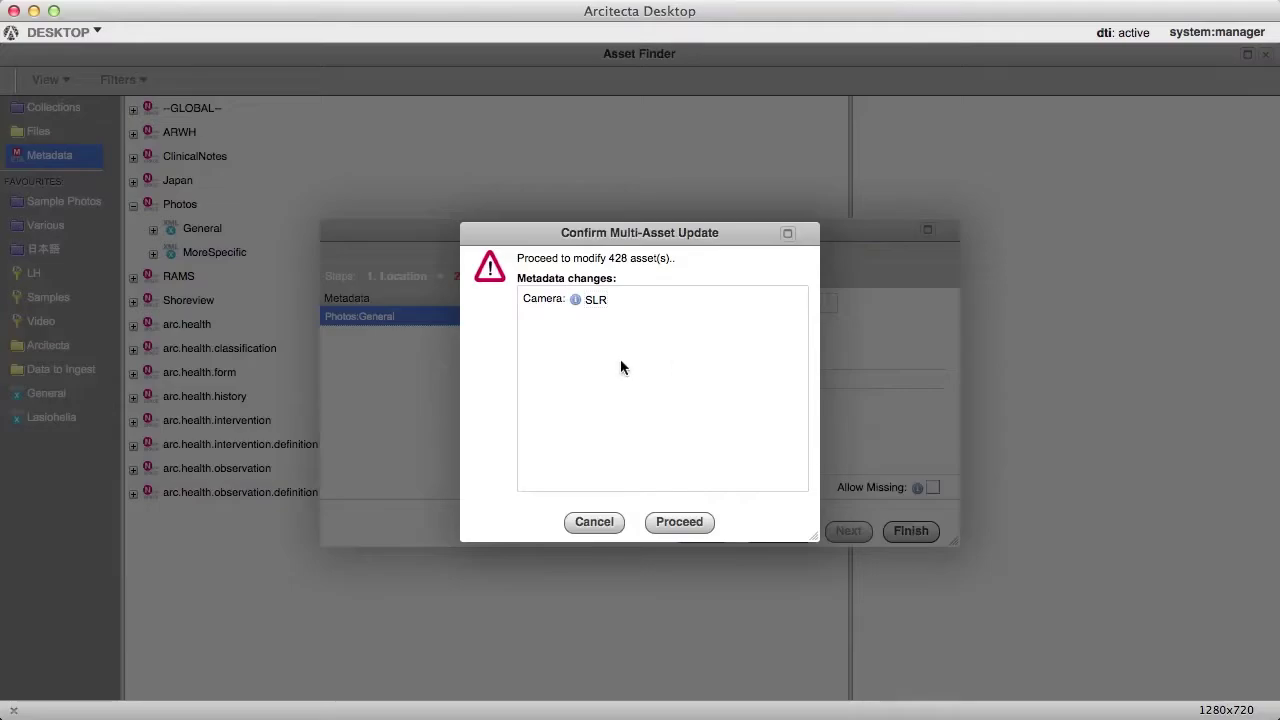
left_click(659, 521)
left_click(660, 521)
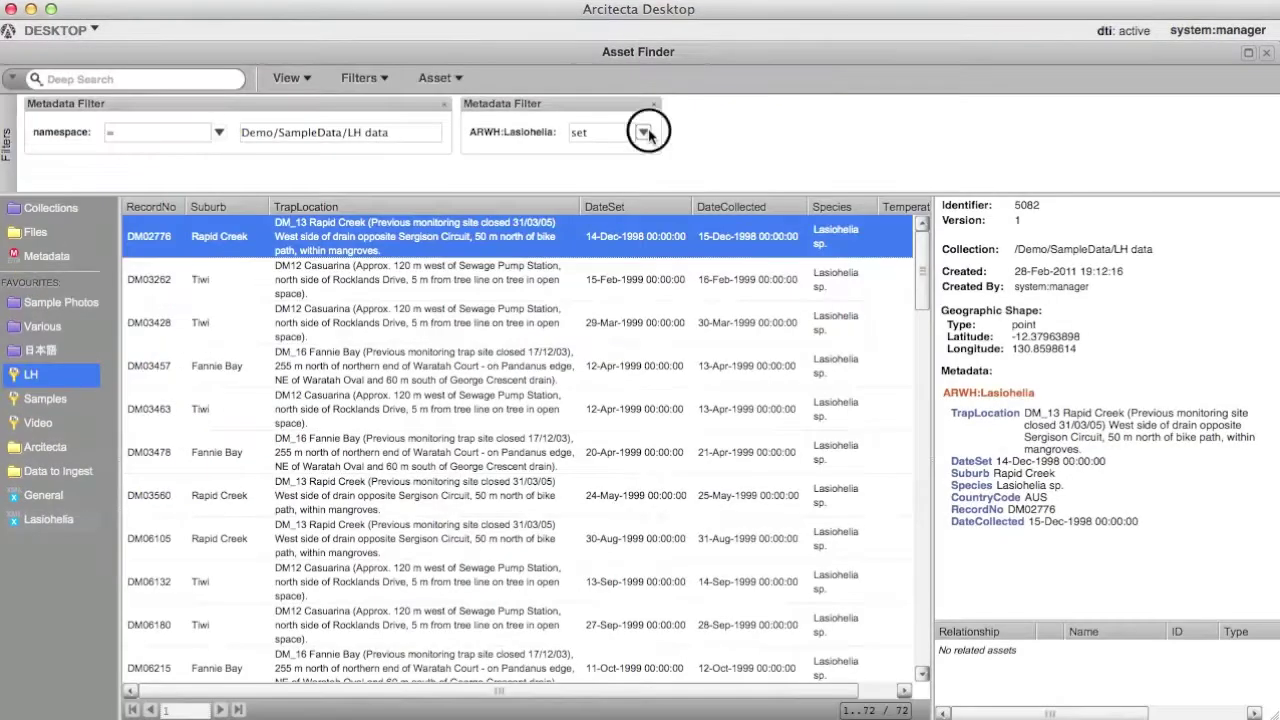
Filter the LH data assets to those with an invalid ARWH:Lasiohelia value
left_click(645, 132)
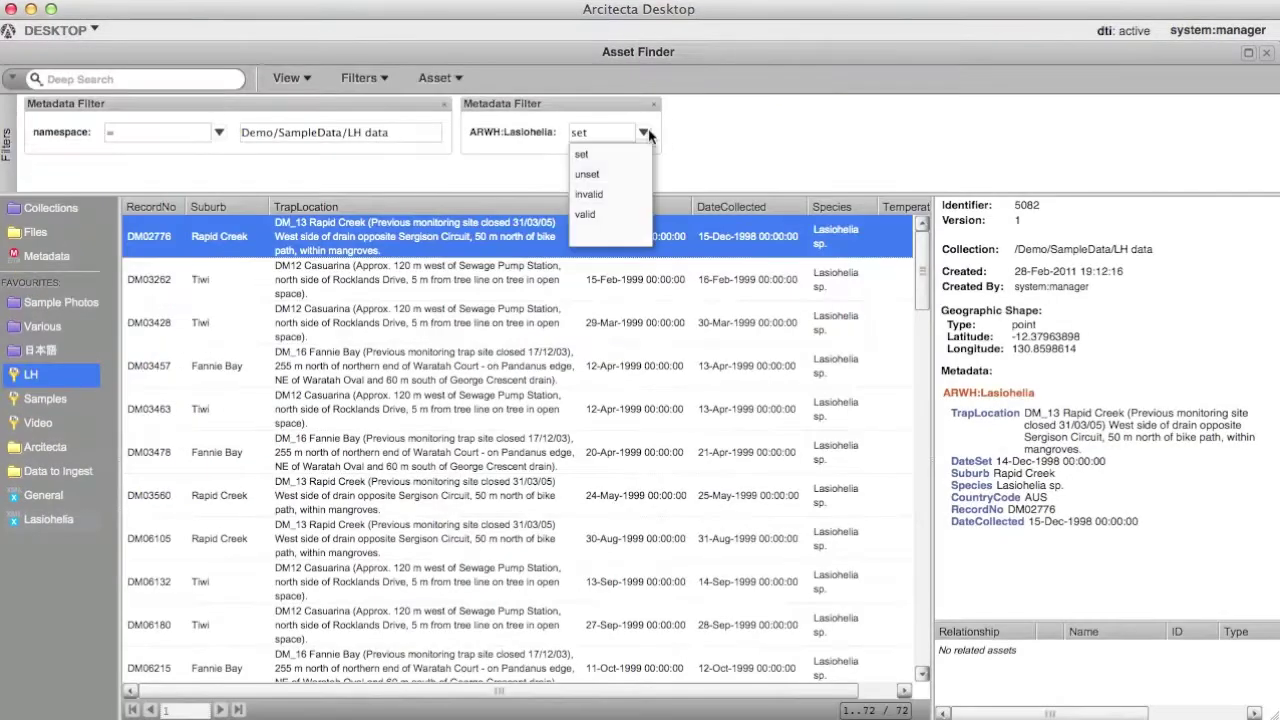
left_click(622, 194)
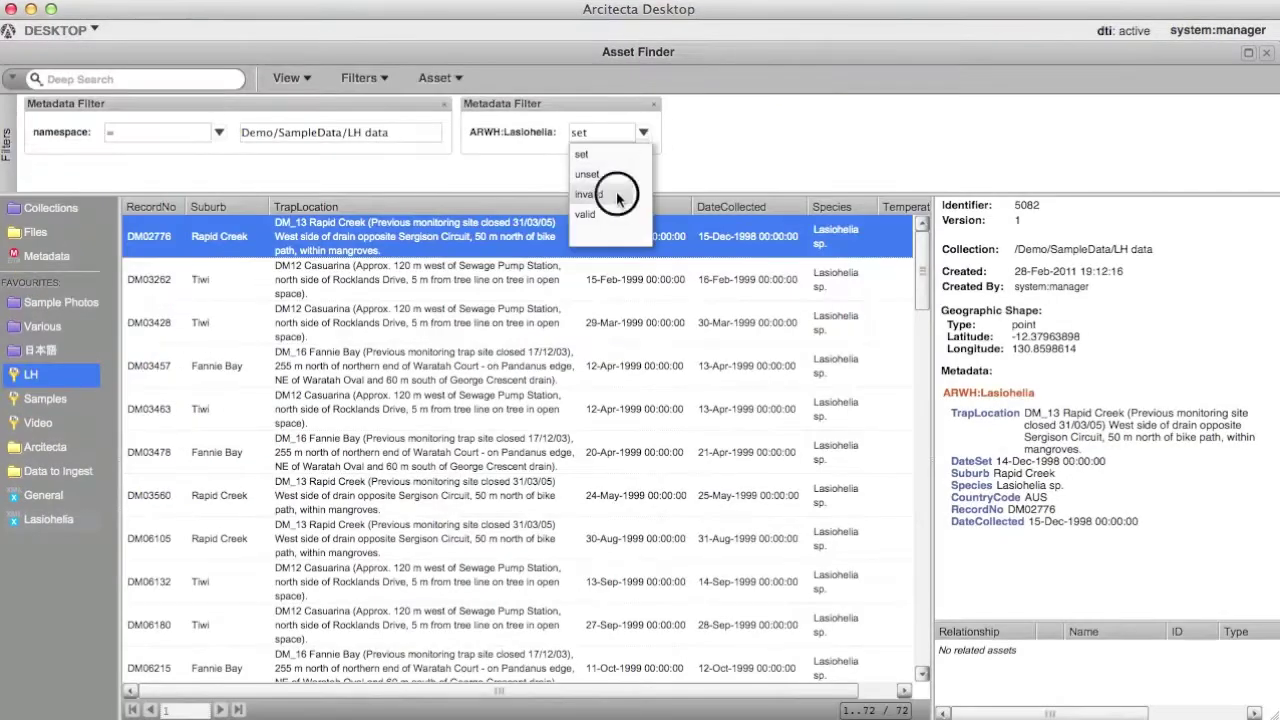
right_click(713, 137)
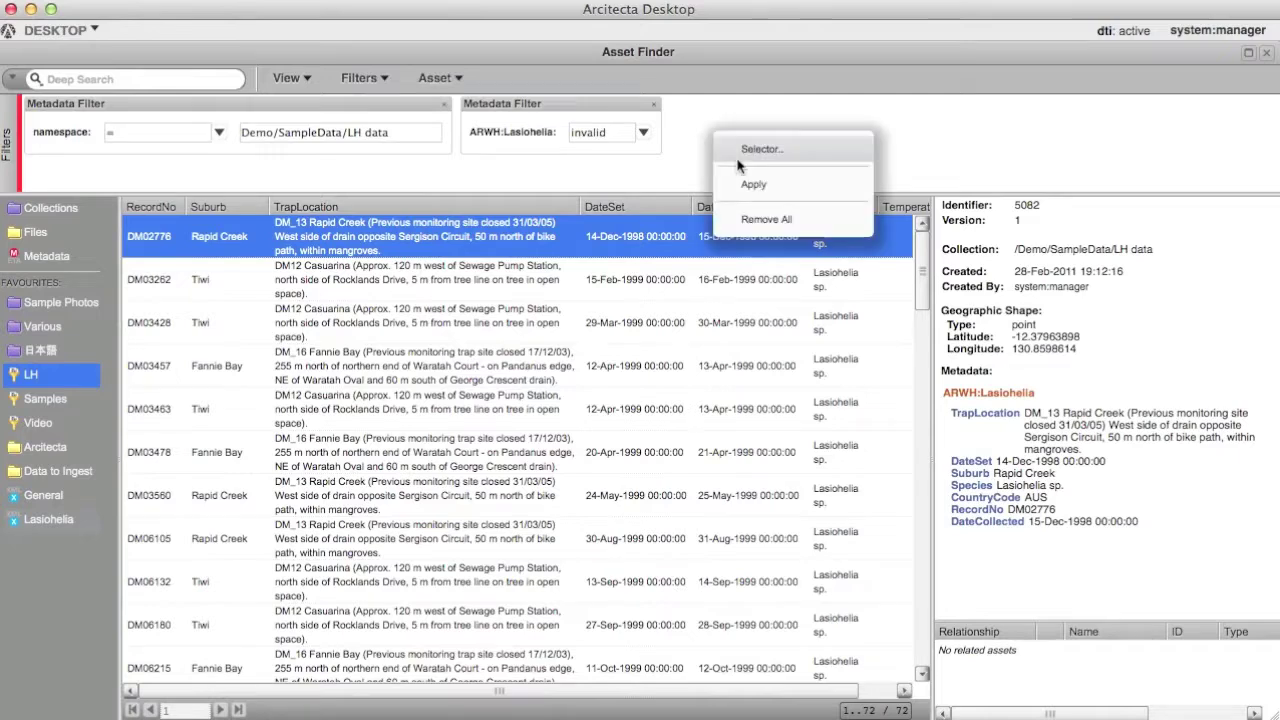
left_click(748, 180)
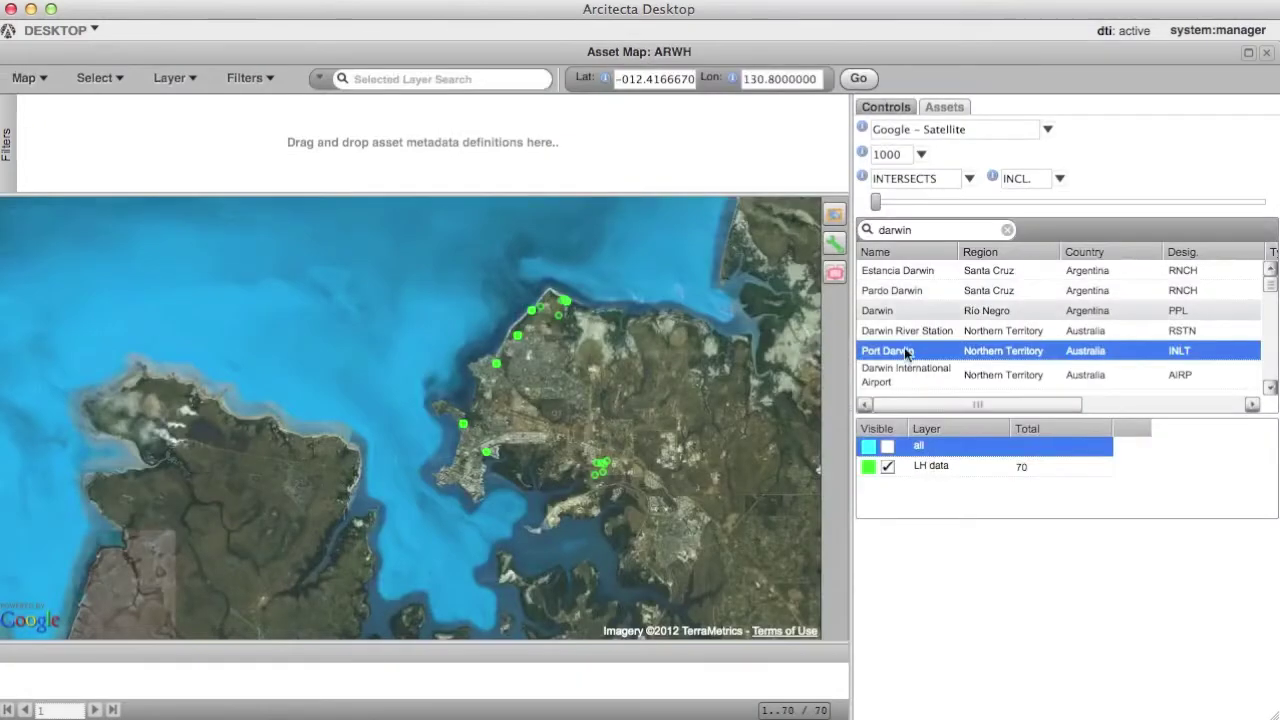
Toggle the LH data markers, reopen the ARWH map, and bring the filtered results forward
left_click(888, 467)
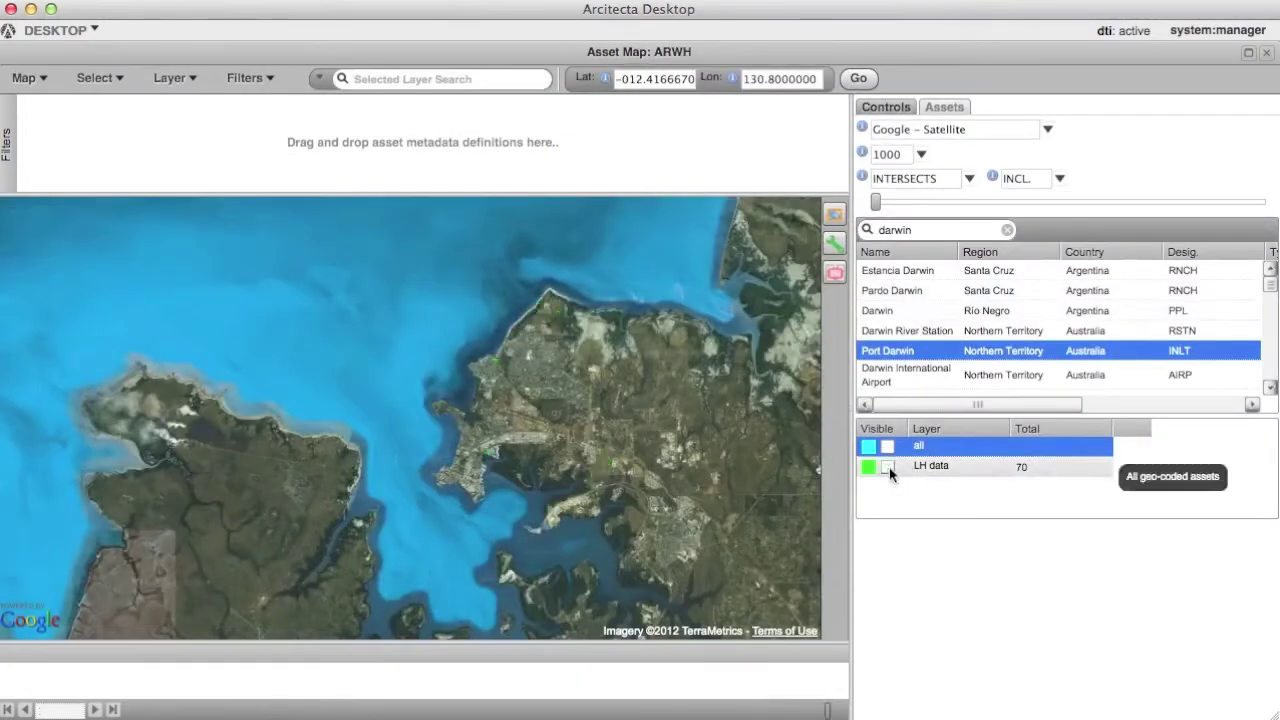
left_click(888, 467)
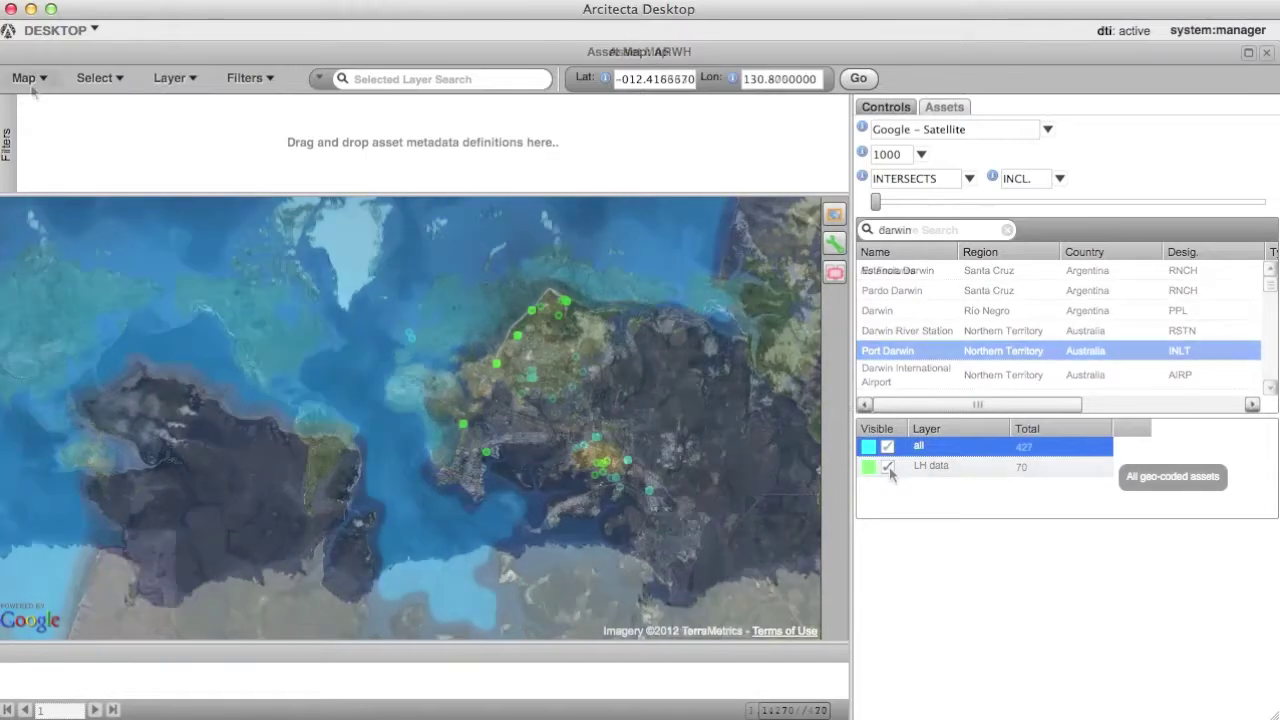
left_click(40, 145)
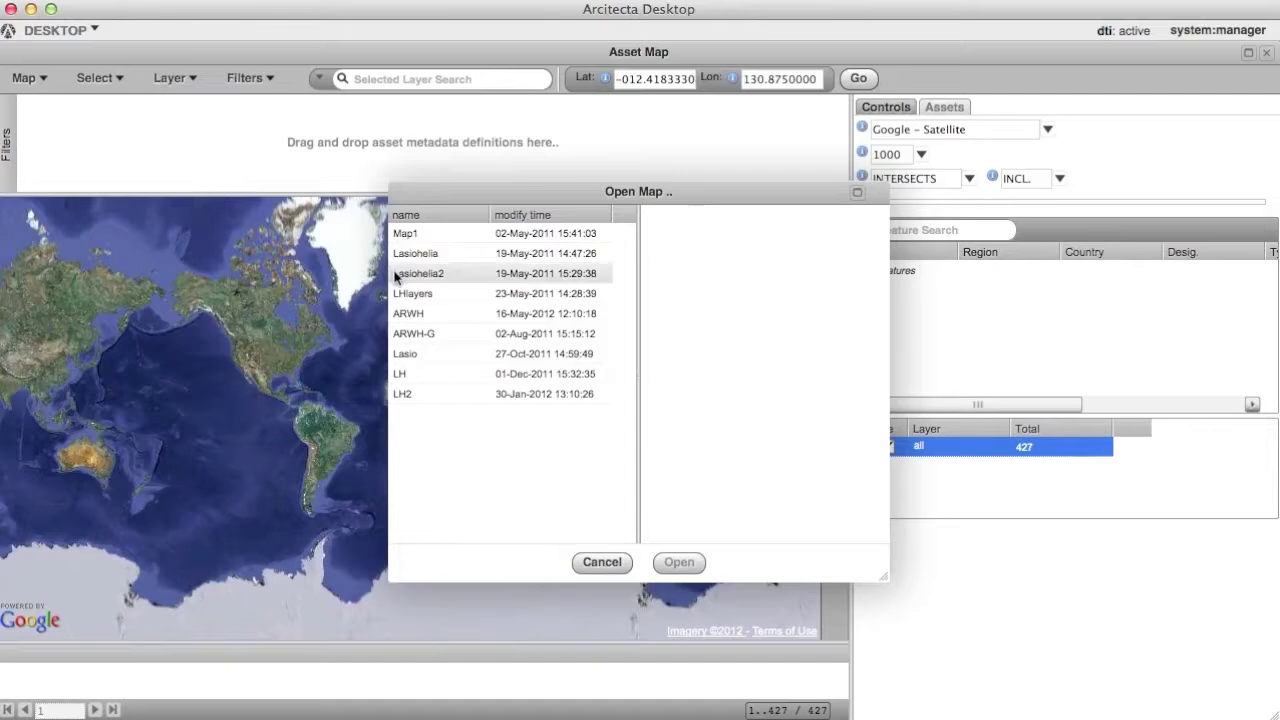
left_click(408, 314)
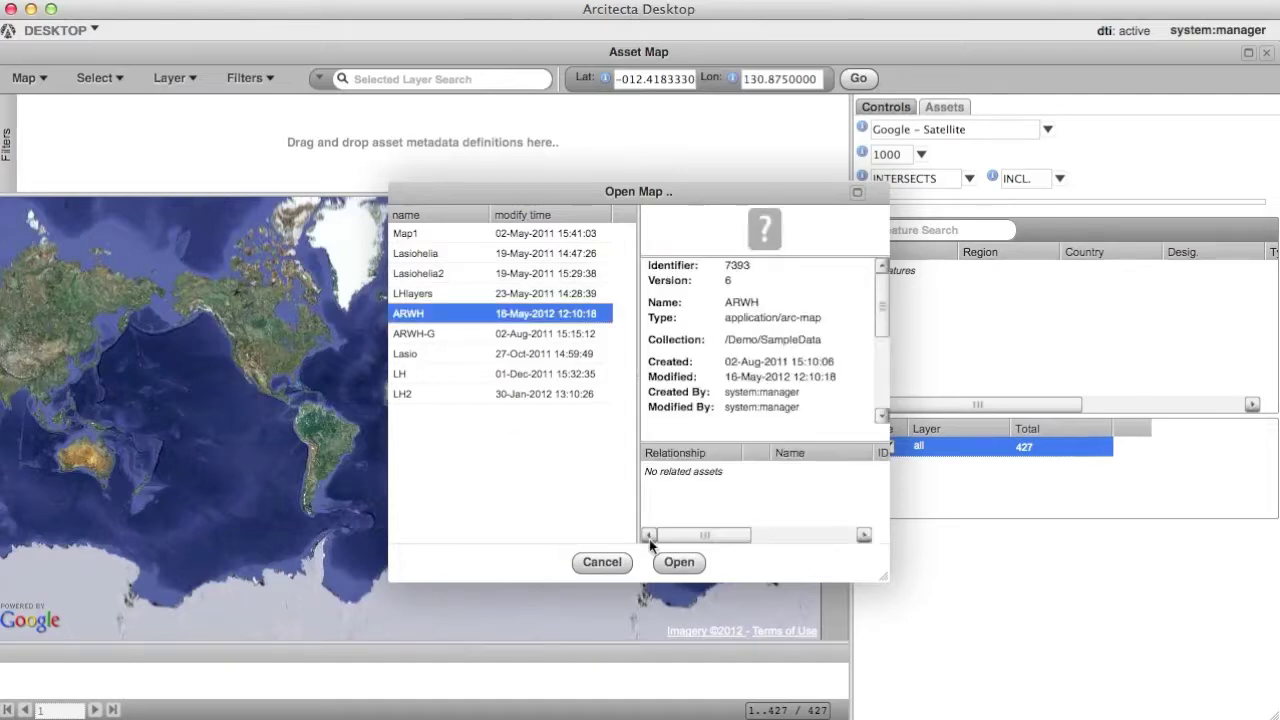
left_click(679, 562)
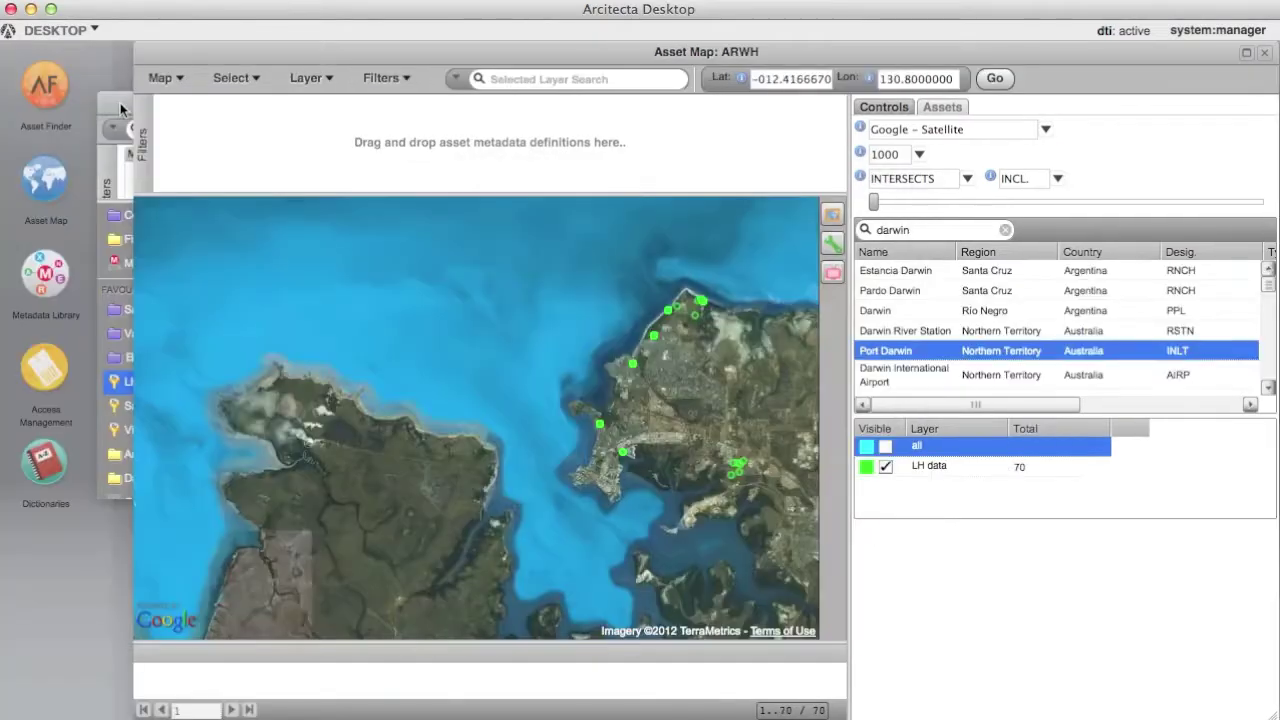
left_click(120, 108)
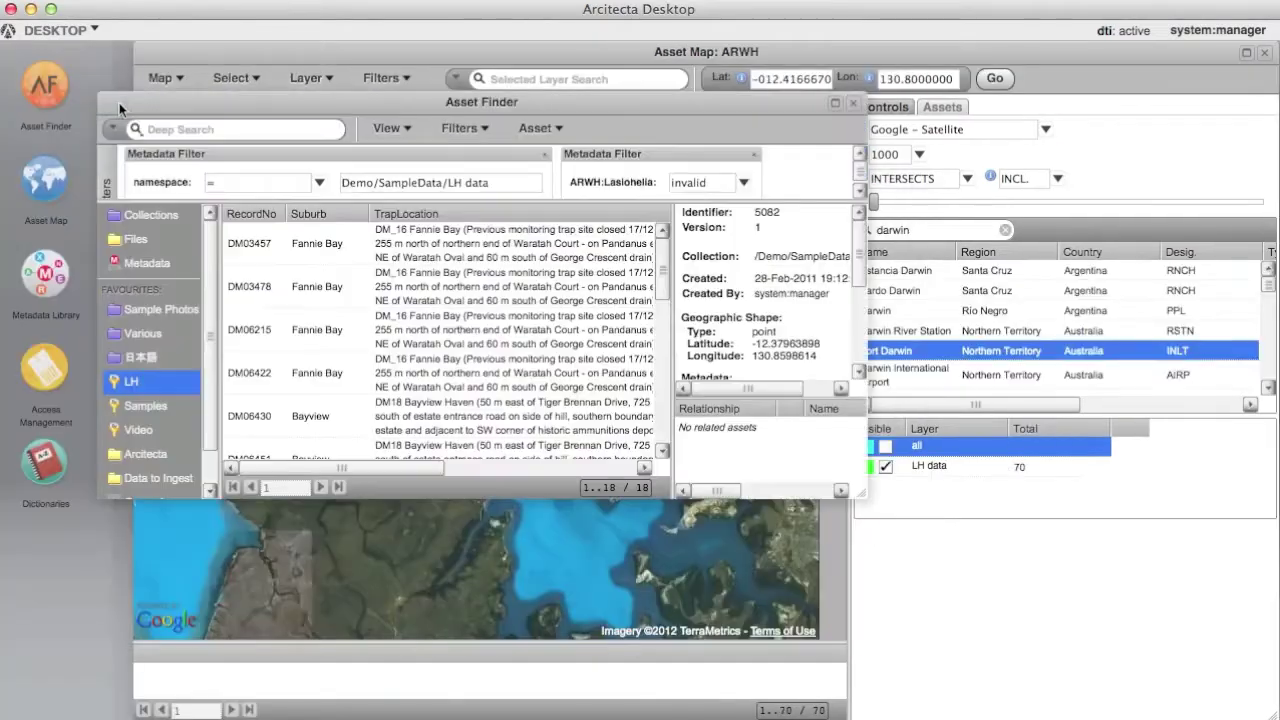
Add the 18 filtered assets as a fully opaque red layer named 'Invalid data'
left_click(594, 492)
left_click_drag(594, 497, 960, 505)
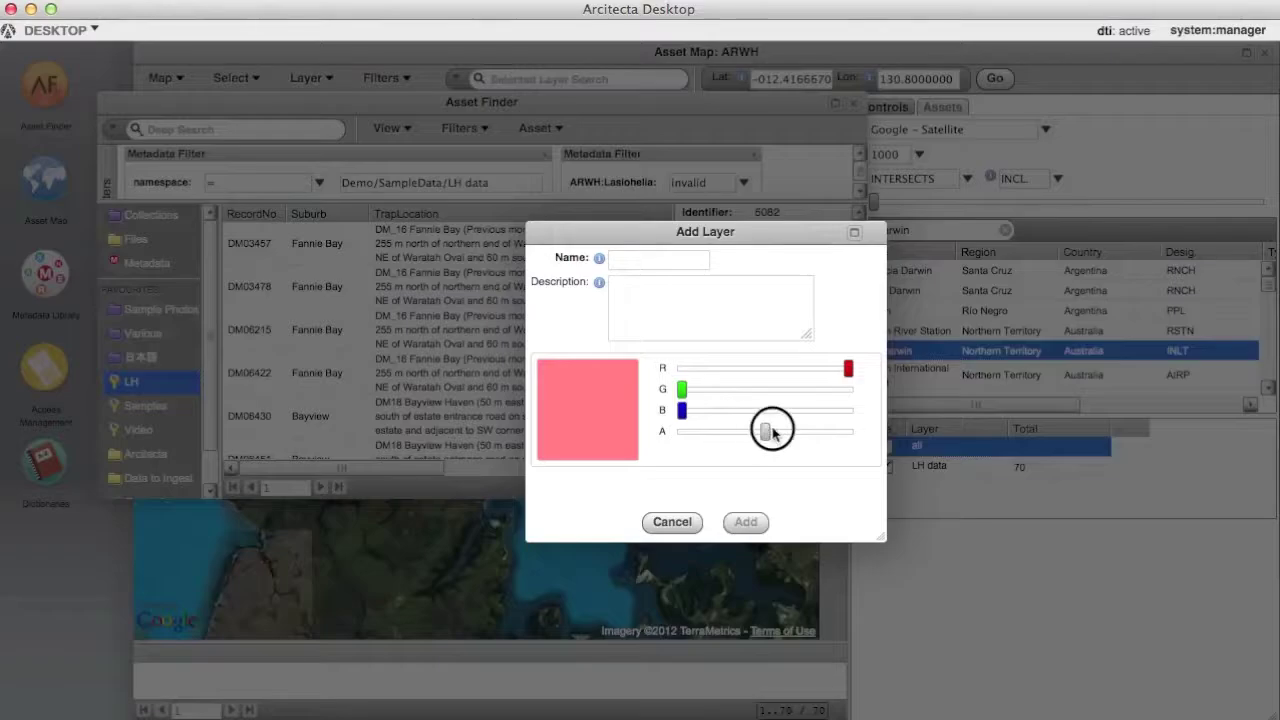
left_click_drag(772, 431, 840, 431)
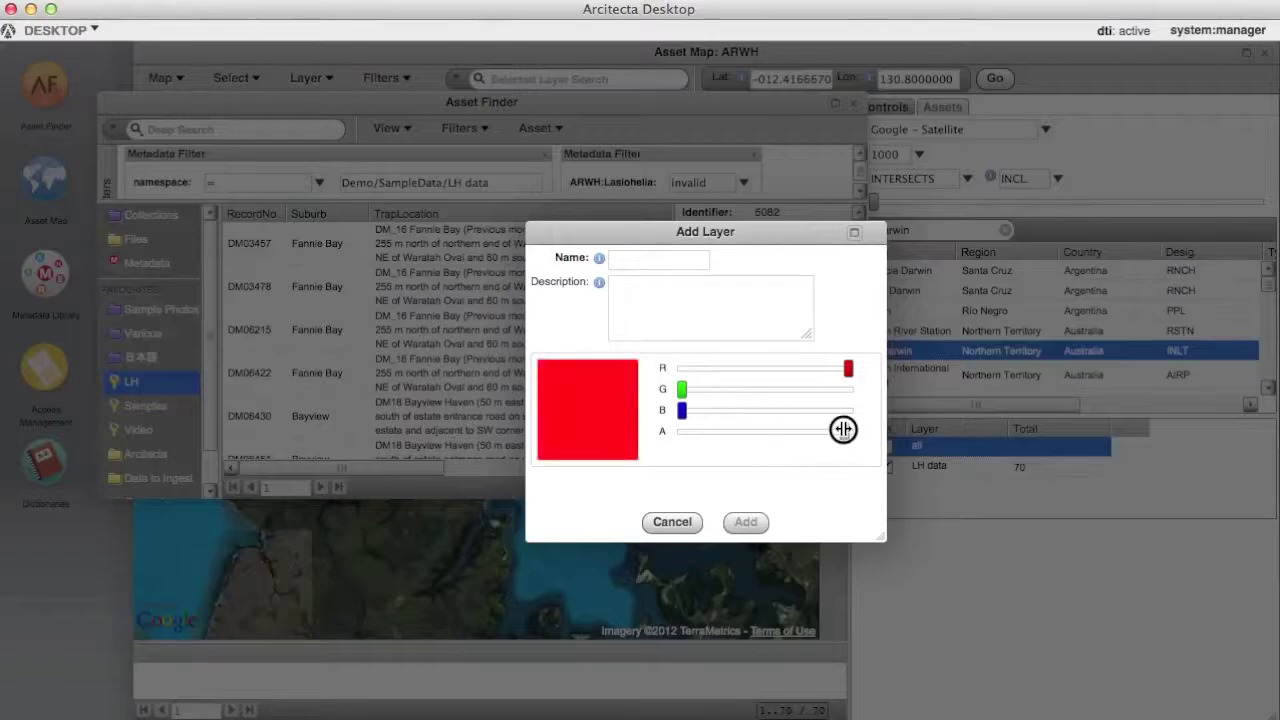
left_click(637, 262)
type("Invali")
type("d data")
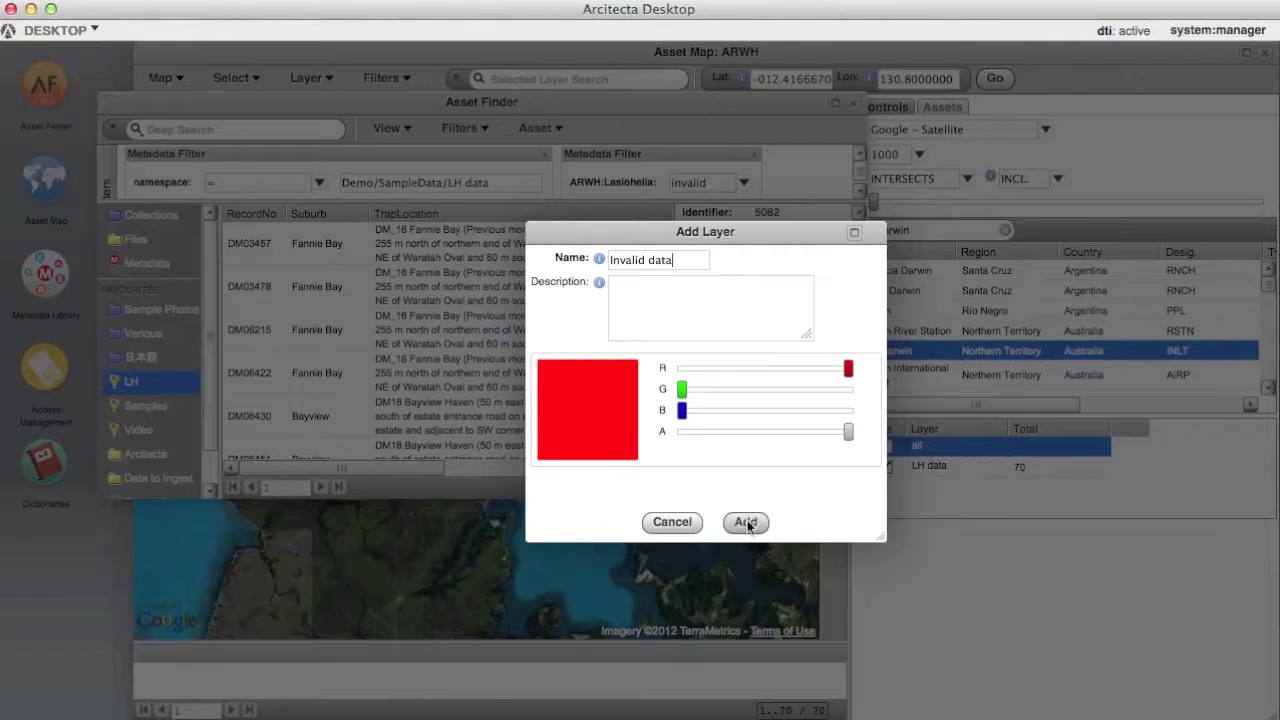
left_click(747, 524)
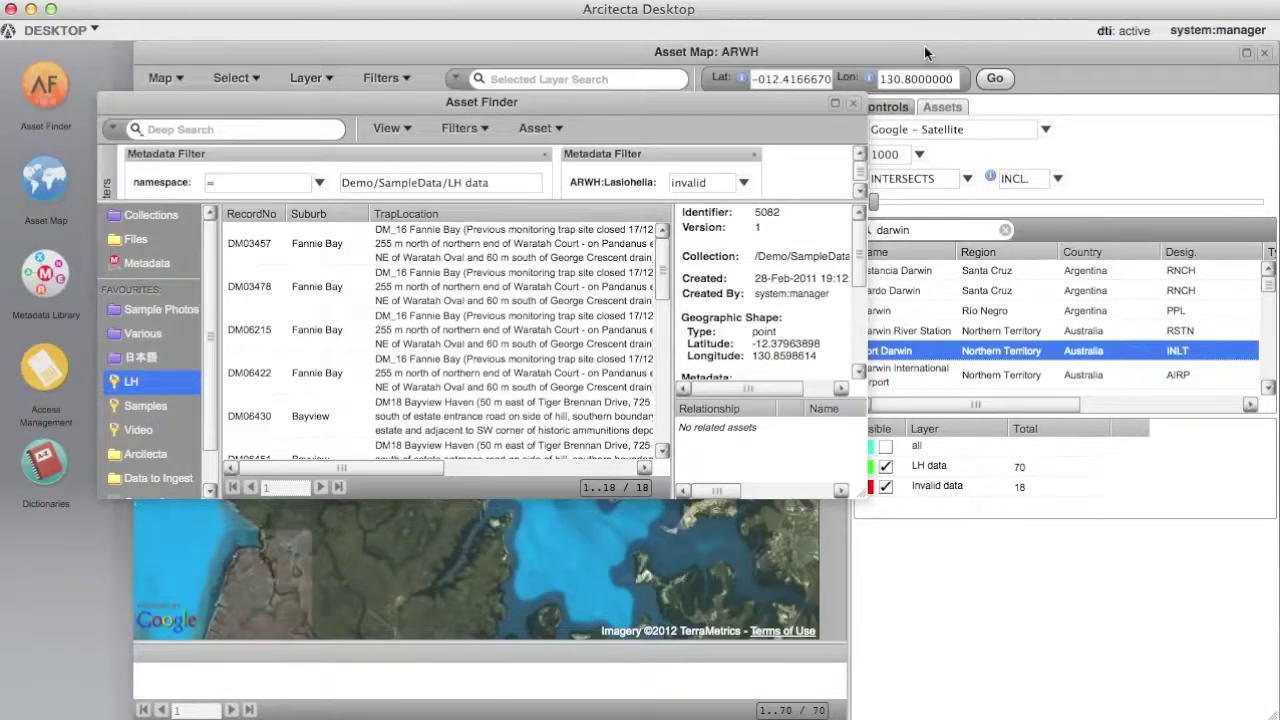
double_click(924, 47)
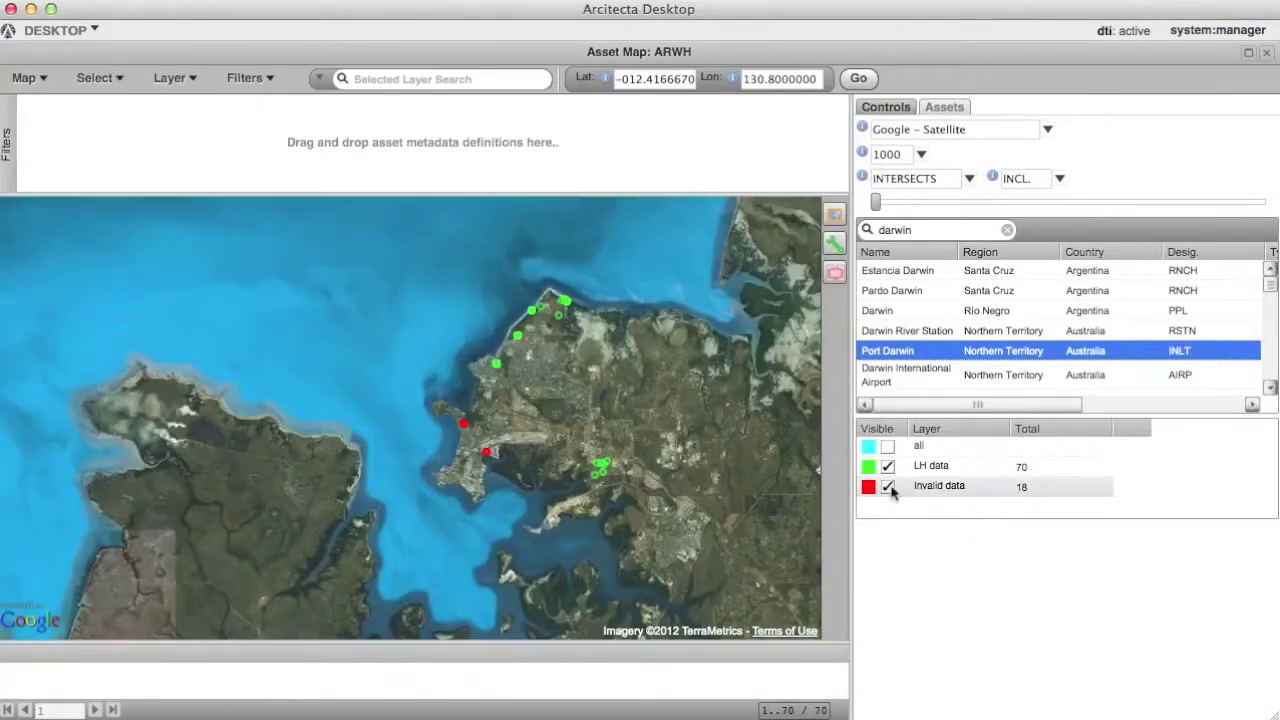
Leave both LH data and Invalid data layers visible and save the ARWH map
left_click(888, 487)
left_click(888, 487)
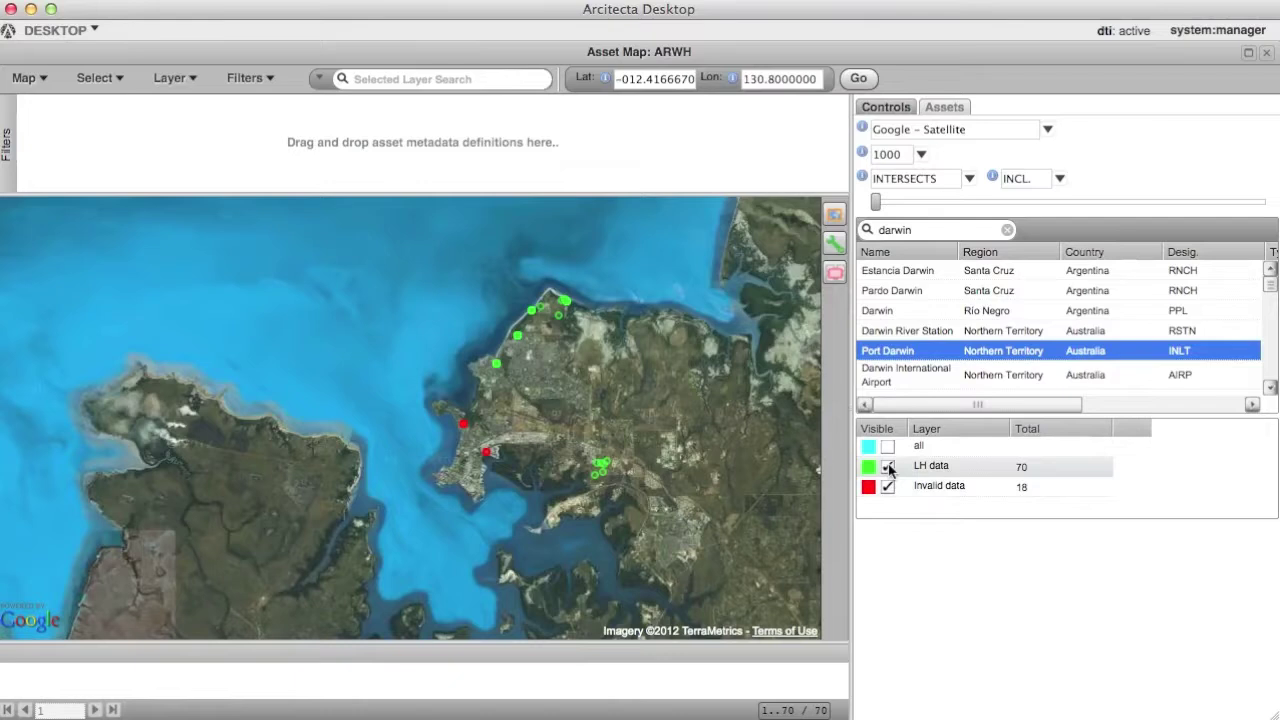
left_click(888, 467)
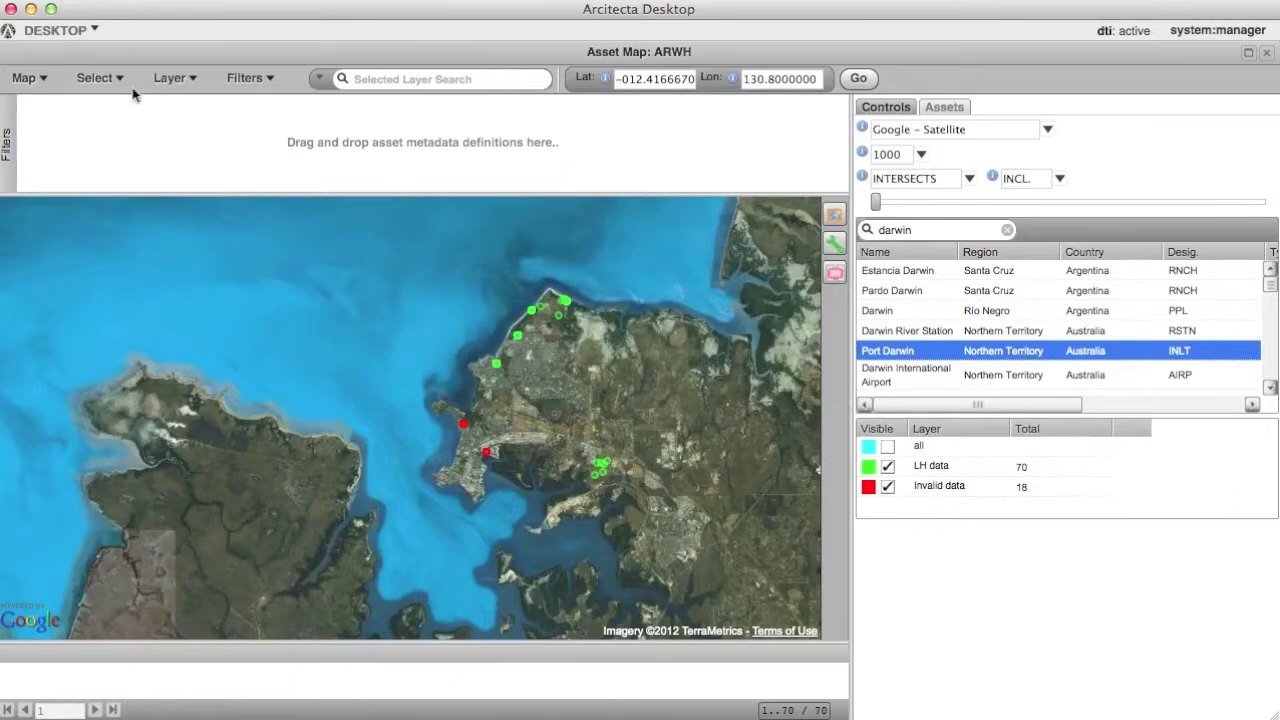
left_click(36, 84)
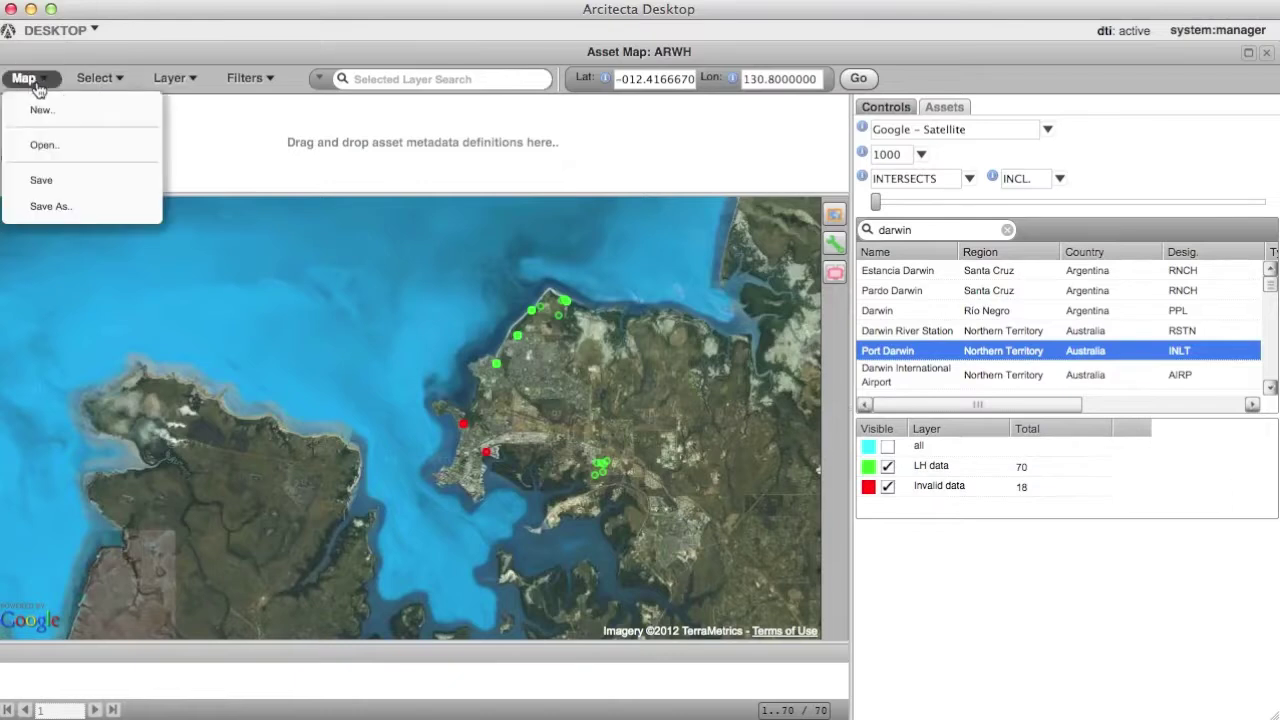
left_click(36, 182)
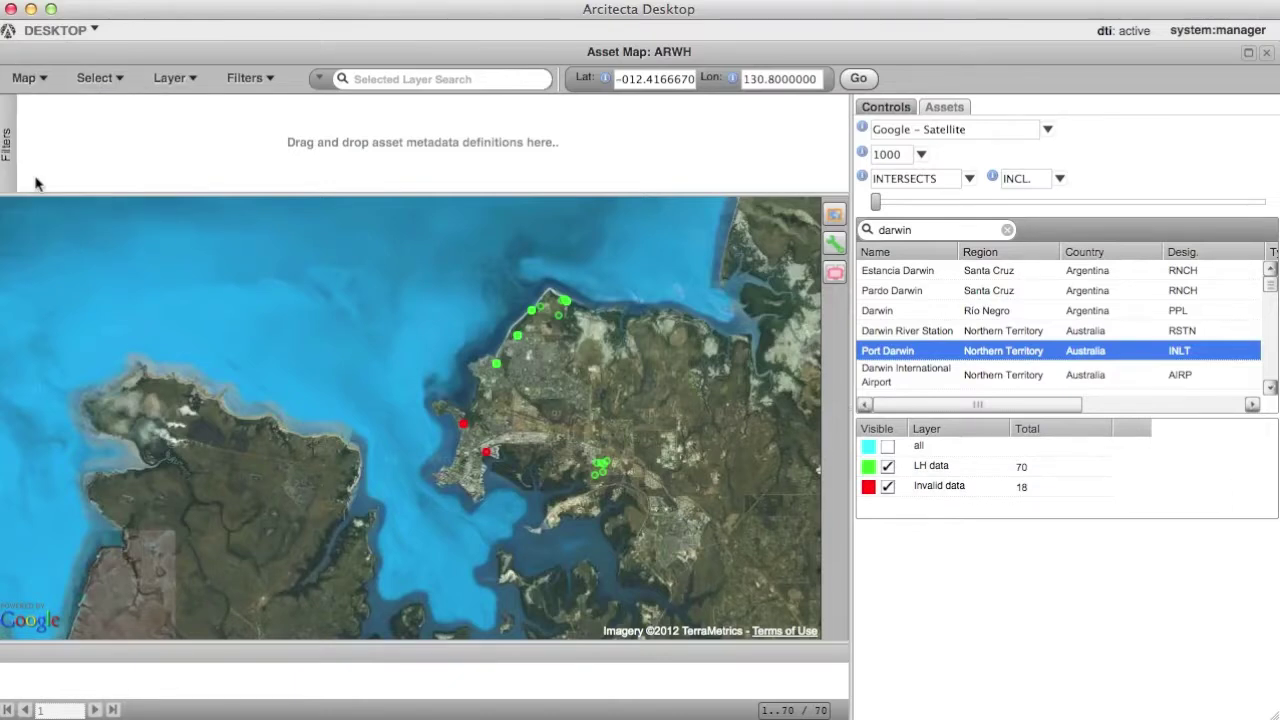